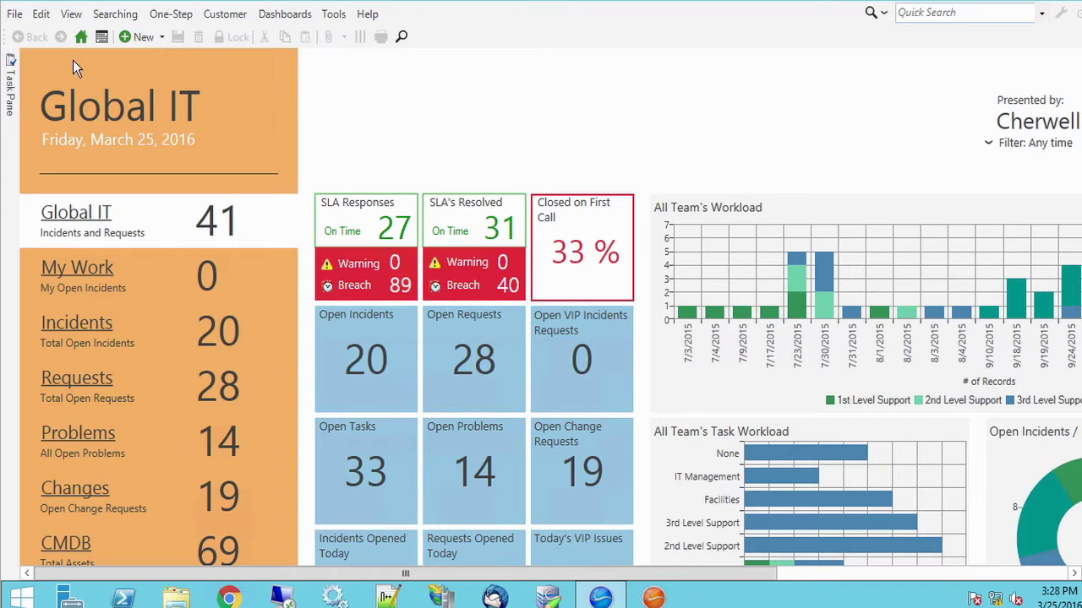
{"action": "left_click", "coordinate": [163, 37]}
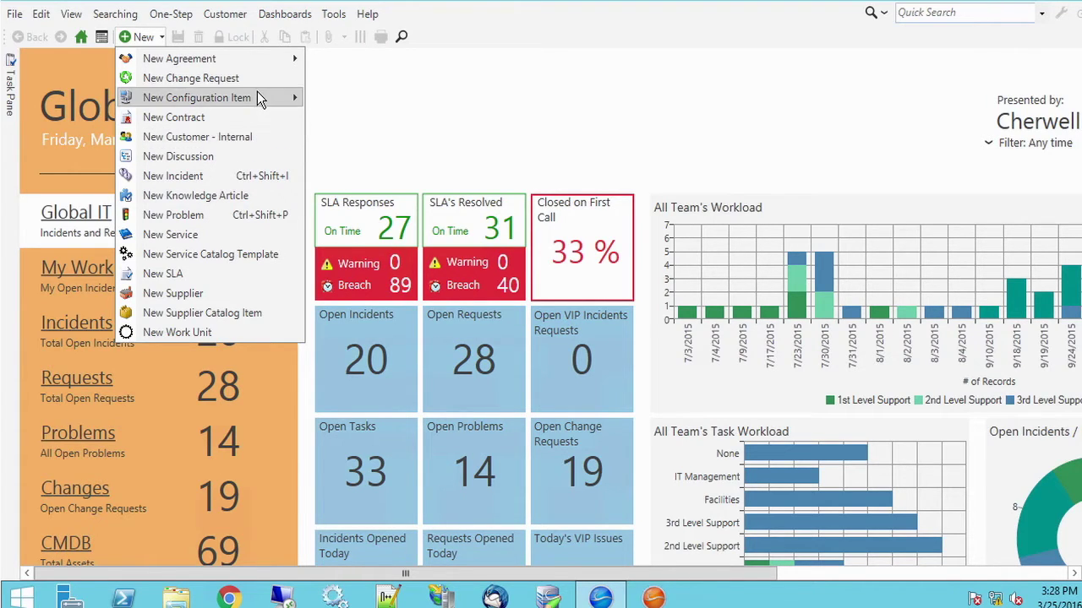
{"action": "mouse_move", "coordinate": [259, 95]}
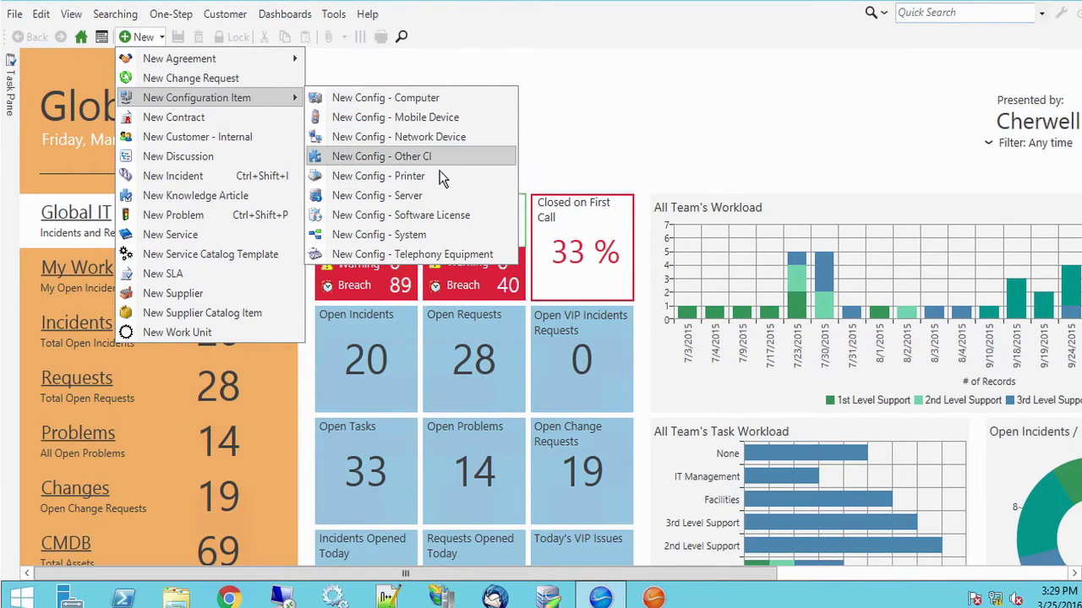
{"action": "left_click", "coordinate": [626, 143]}
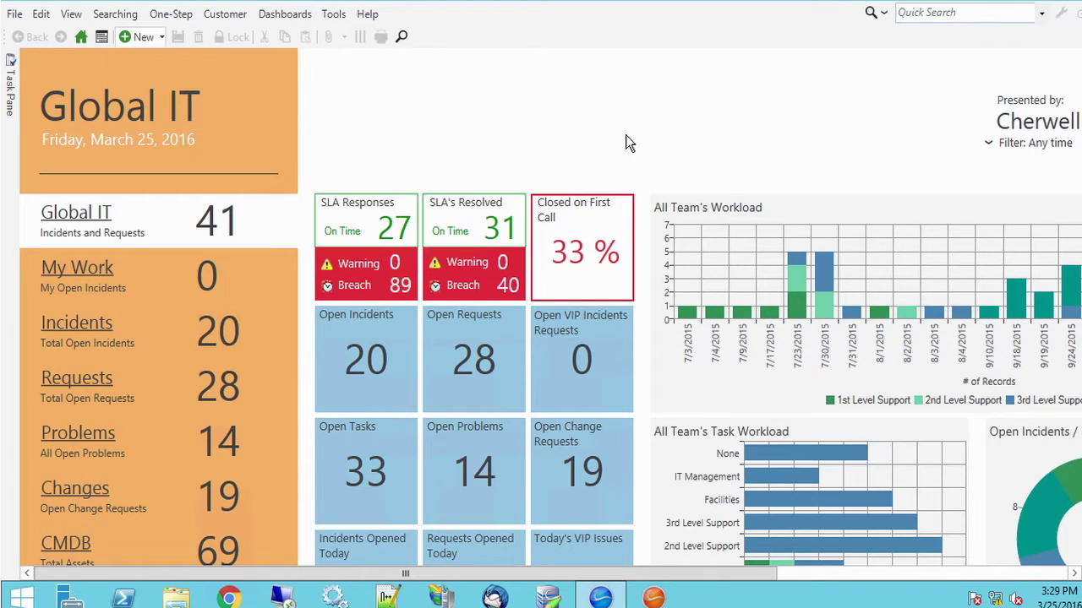
- Build a quick search from the Task Pane with search type SLA and no conditions, and run it
{"action": "left_click", "coordinate": [14, 81]}
{"action": "left_click", "coordinate": [57, 110]}
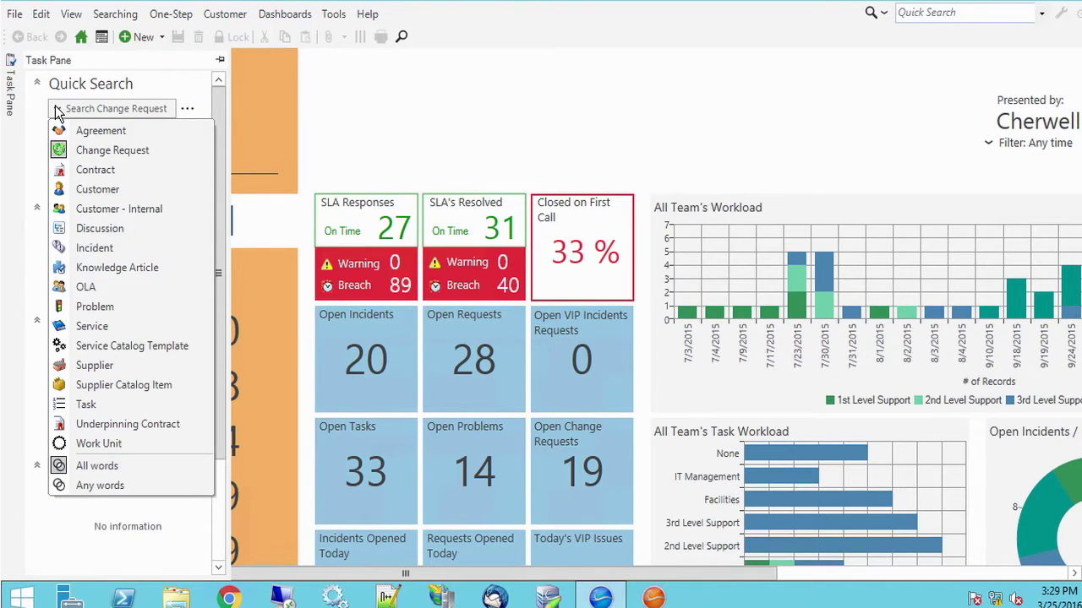
{"action": "left_click", "coordinate": [136, 83]}
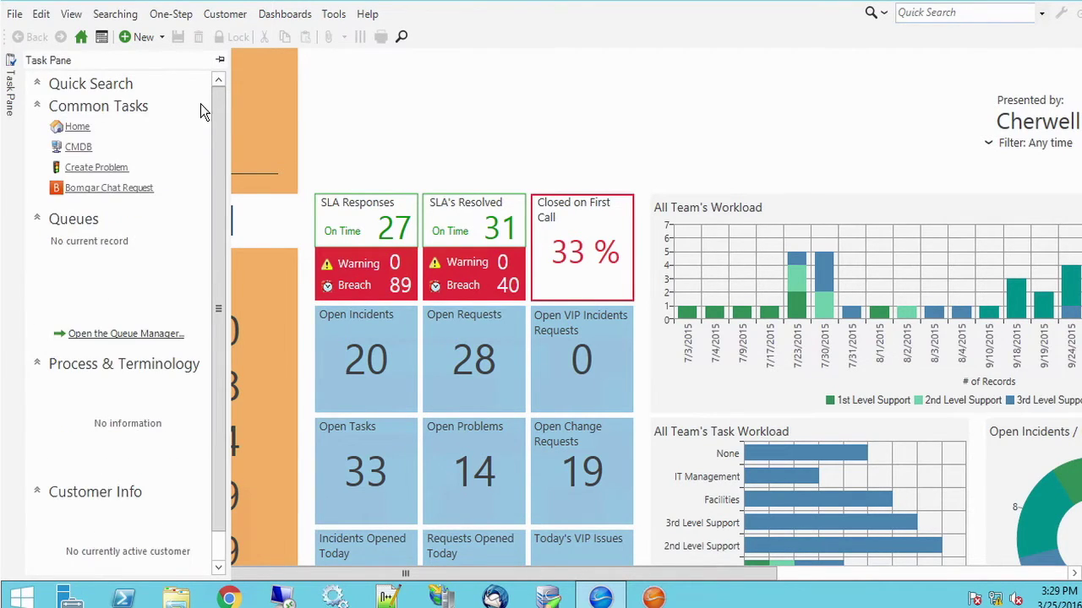
{"action": "left_click", "coordinate": [37, 83]}
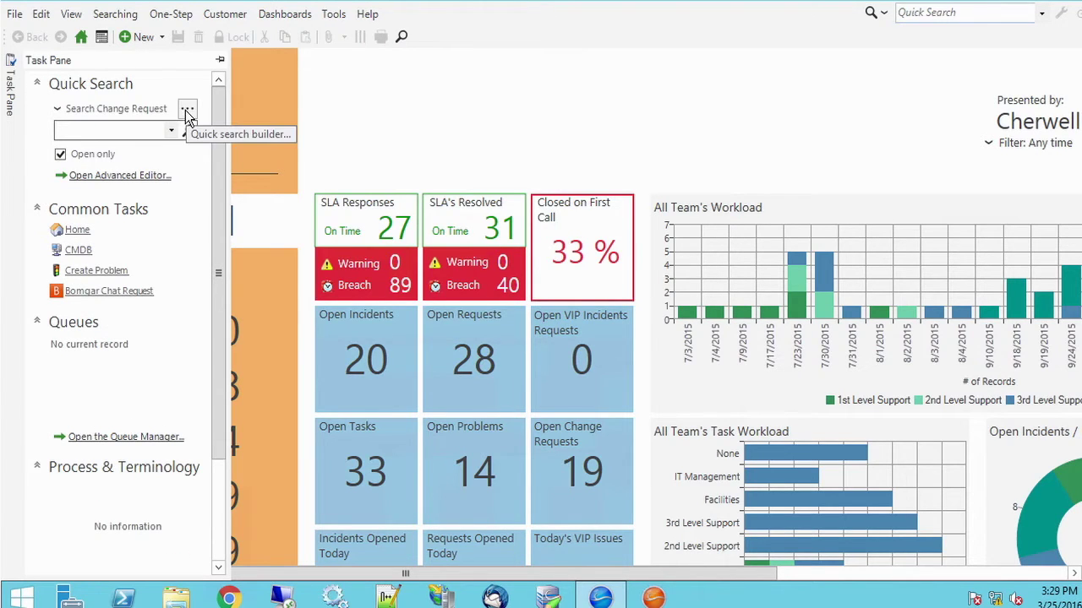
{"action": "left_click", "coordinate": [187, 110]}
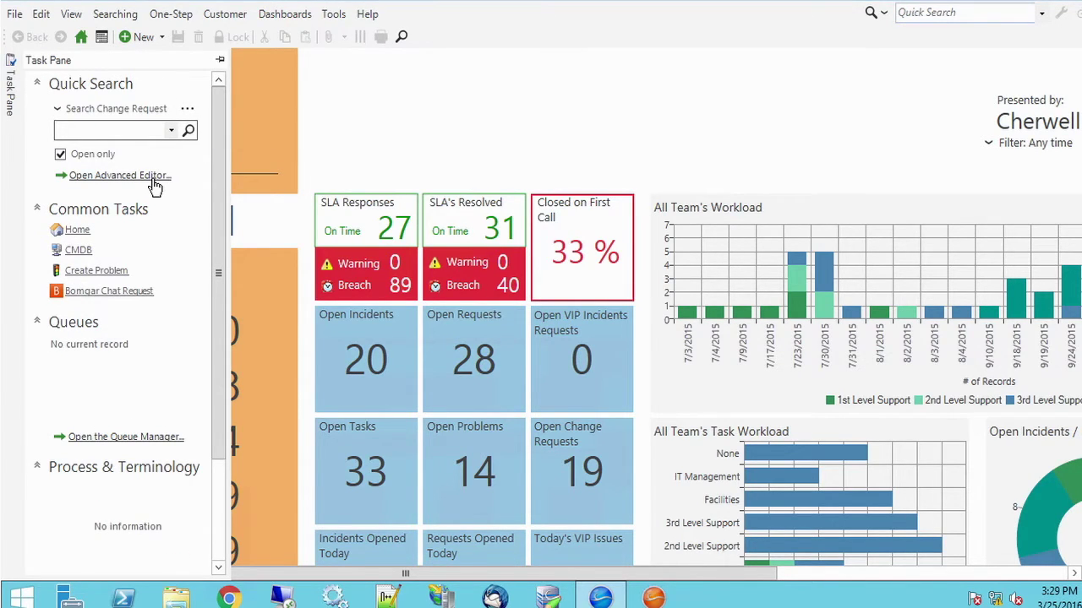
{"action": "left_click", "coordinate": [513, 113]}
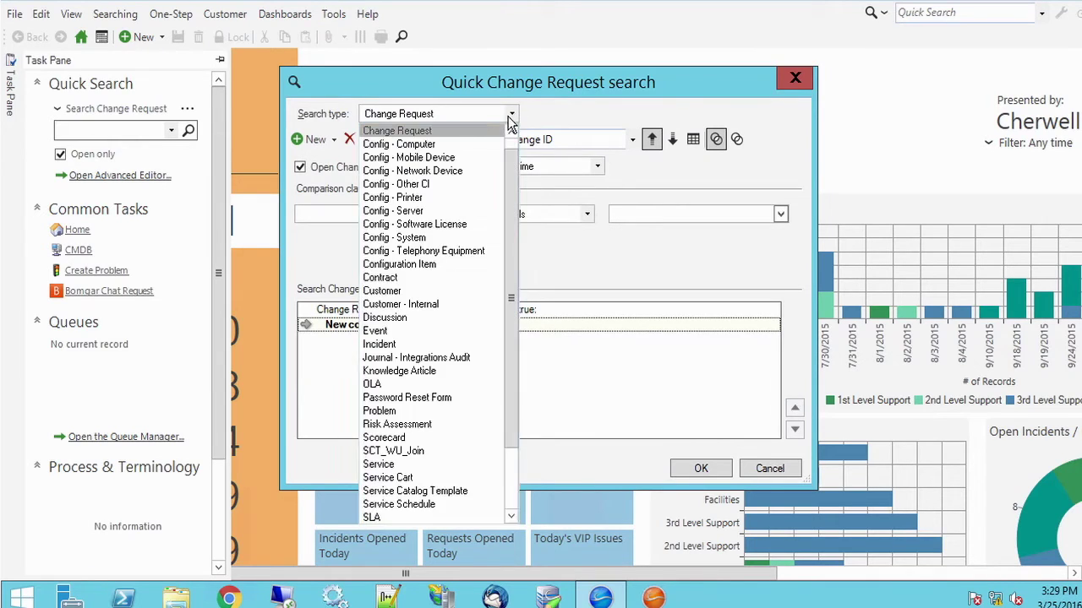
{"action": "left_click_drag", "start_coordinate": [515, 251], "coordinate": [513, 382]}
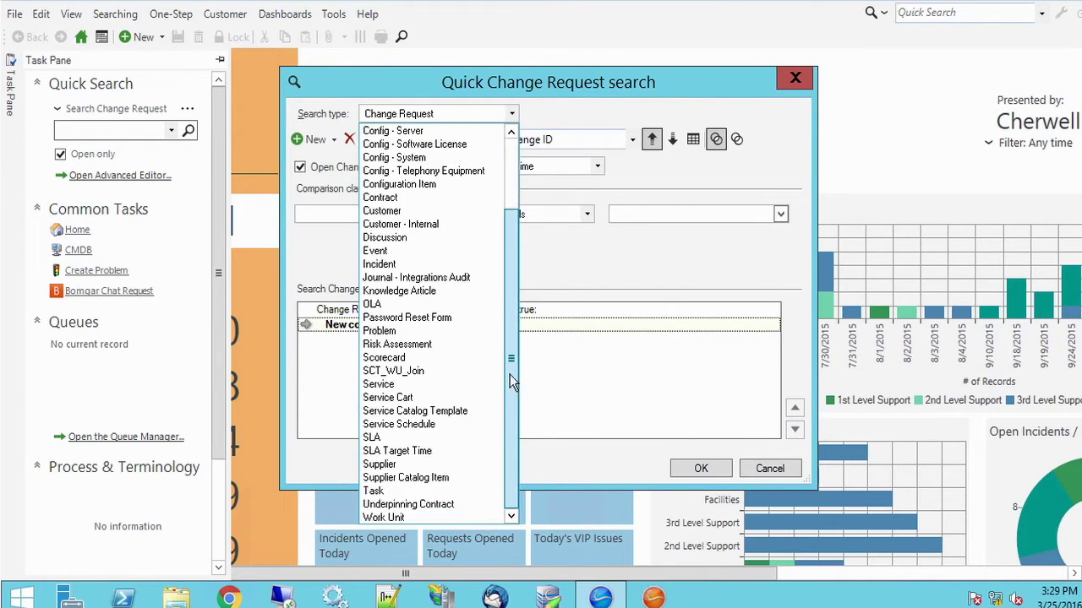
{"action": "left_click", "coordinate": [473, 437]}
{"action": "left_click", "coordinate": [349, 139]}
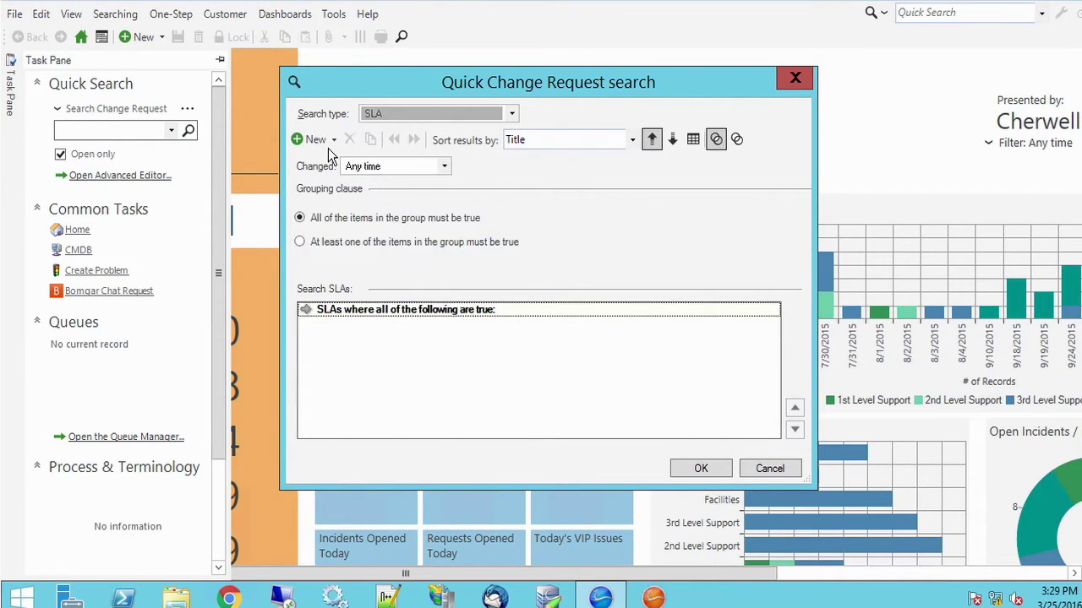
{"action": "left_click", "coordinate": [701, 470]}
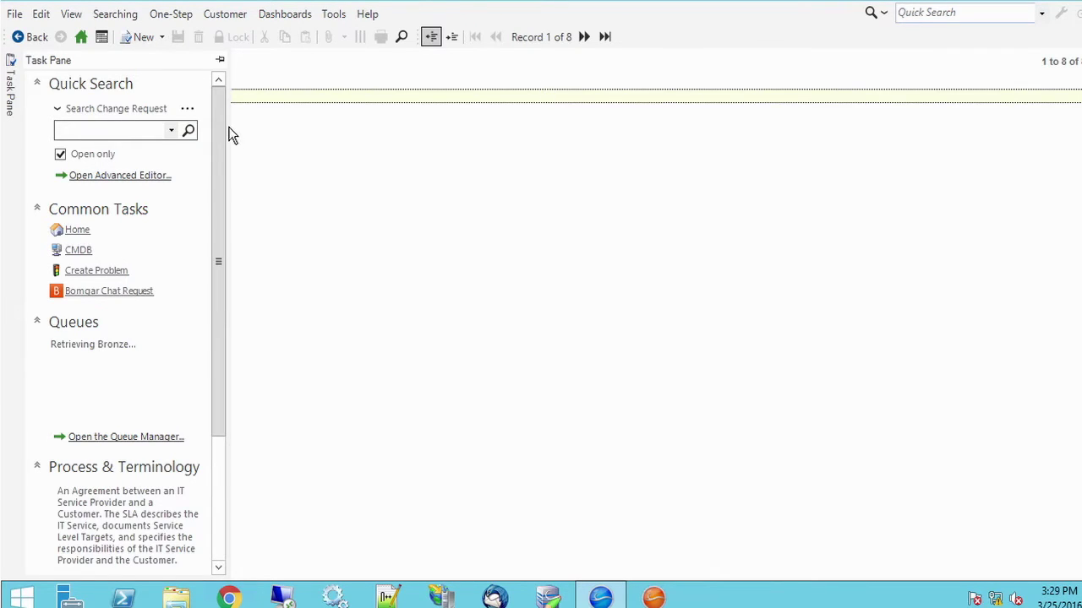
- Show the SLA search results in a grid and pin the Task Pane open beside them
{"action": "left_click", "coordinate": [72, 15]}
{"action": "mouse_move", "coordinate": [106, 114]}
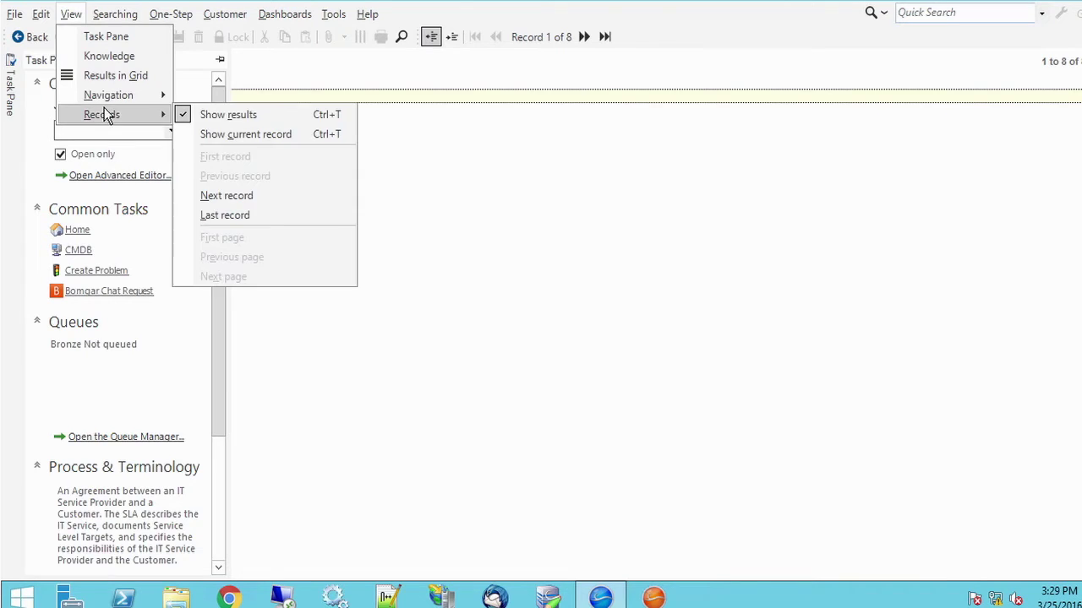
{"action": "left_click", "coordinate": [102, 78]}
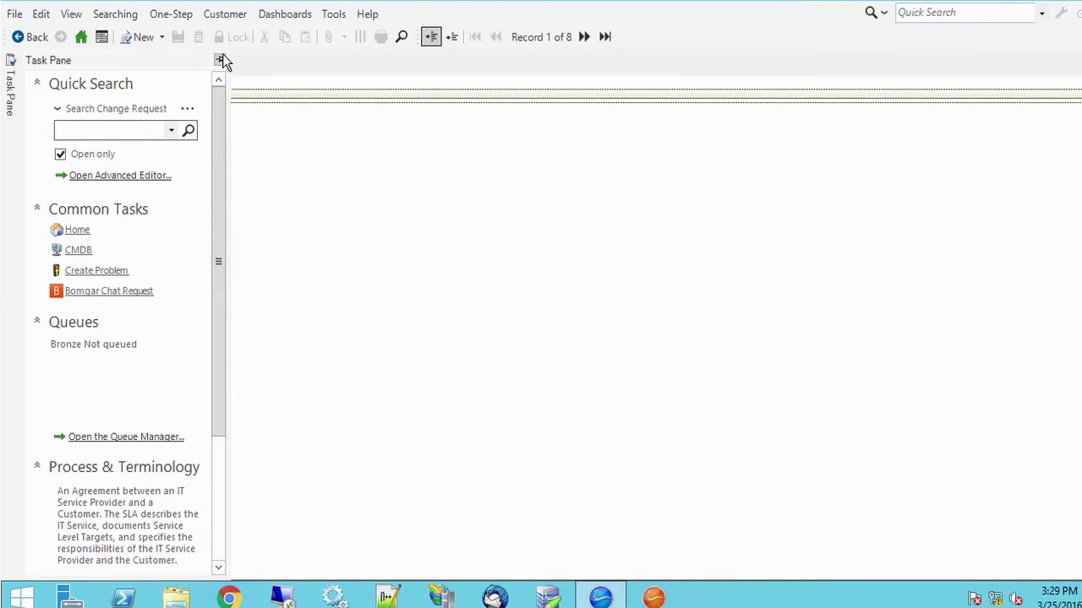
{"action": "left_click", "coordinate": [219, 60]}
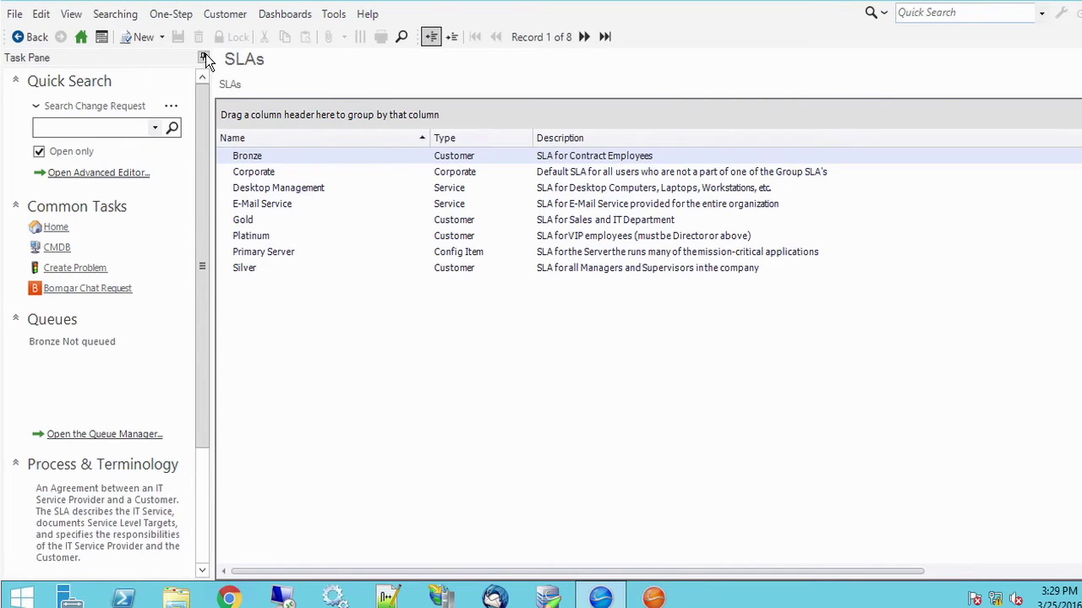
- Go through the SLAs in the results one by one, from Corporate to Silver
{"action": "left_click", "coordinate": [265, 173]}
{"action": "left_click", "coordinate": [282, 191]}
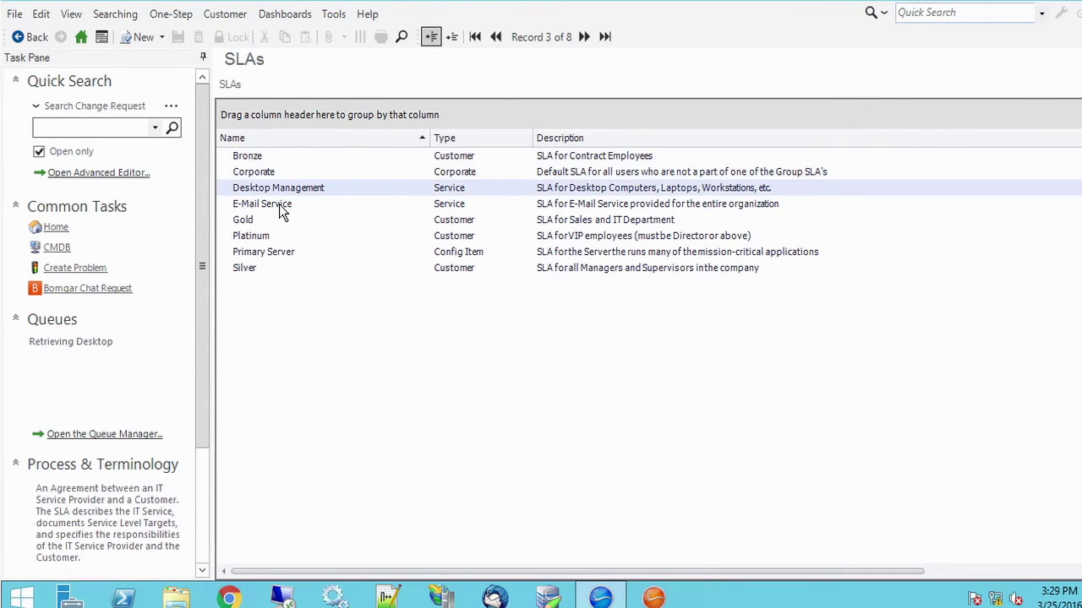
{"action": "left_click", "coordinate": [278, 203]}
{"action": "left_click", "coordinate": [249, 220]}
{"action": "left_click", "coordinate": [258, 239]}
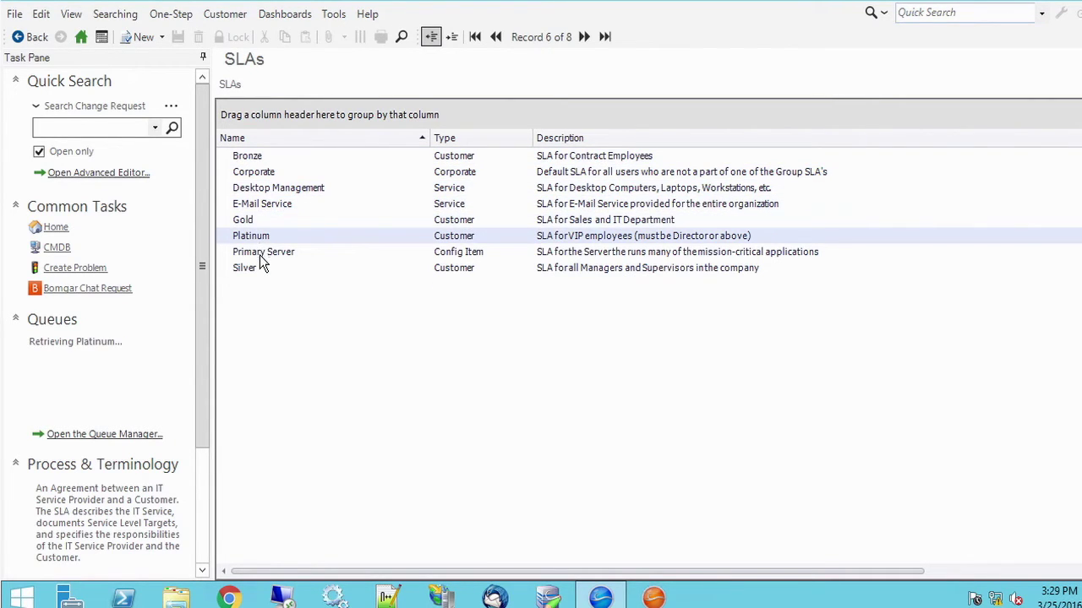
{"action": "left_click", "coordinate": [259, 256]}
{"action": "left_click", "coordinate": [253, 272]}
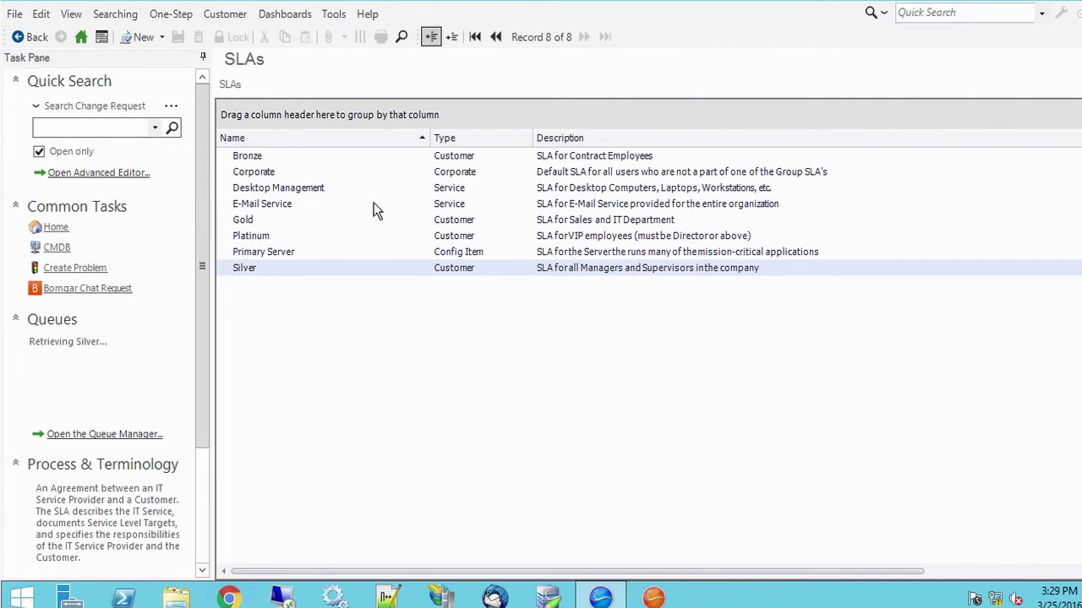
- Sort the SLA list by Type and go through the Customer SLAs from Platinum to Bronze
{"action": "left_click", "coordinate": [448, 137]}
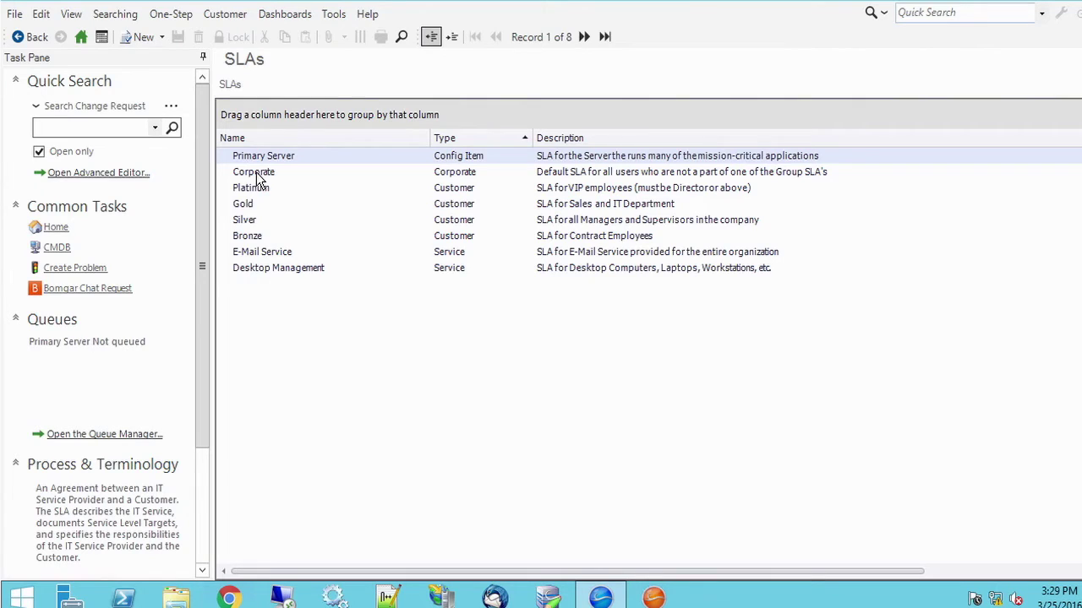
{"action": "left_click", "coordinate": [470, 190]}
{"action": "left_click", "coordinate": [466, 208]}
{"action": "left_click", "coordinate": [467, 223]}
{"action": "left_click", "coordinate": [463, 238]}
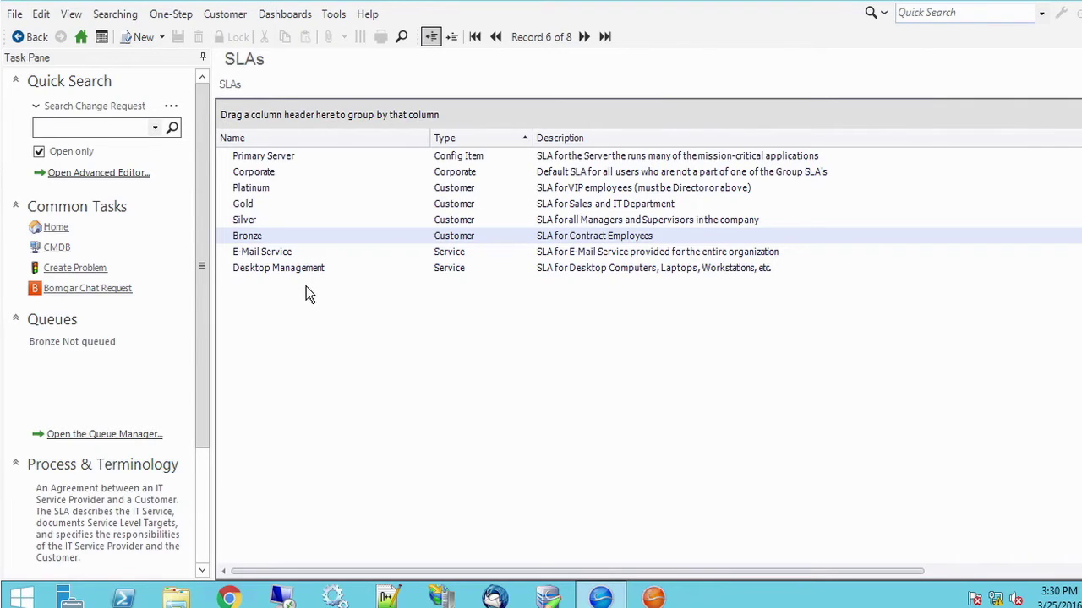
- Go through the Service SLAs for e-mail and desktop management and the Config Item SLA for the primary server
{"action": "left_click", "coordinate": [270, 254]}
{"action": "left_click", "coordinate": [268, 270]}
{"action": "left_click", "coordinate": [268, 254]}
{"action": "left_click", "coordinate": [267, 270]}
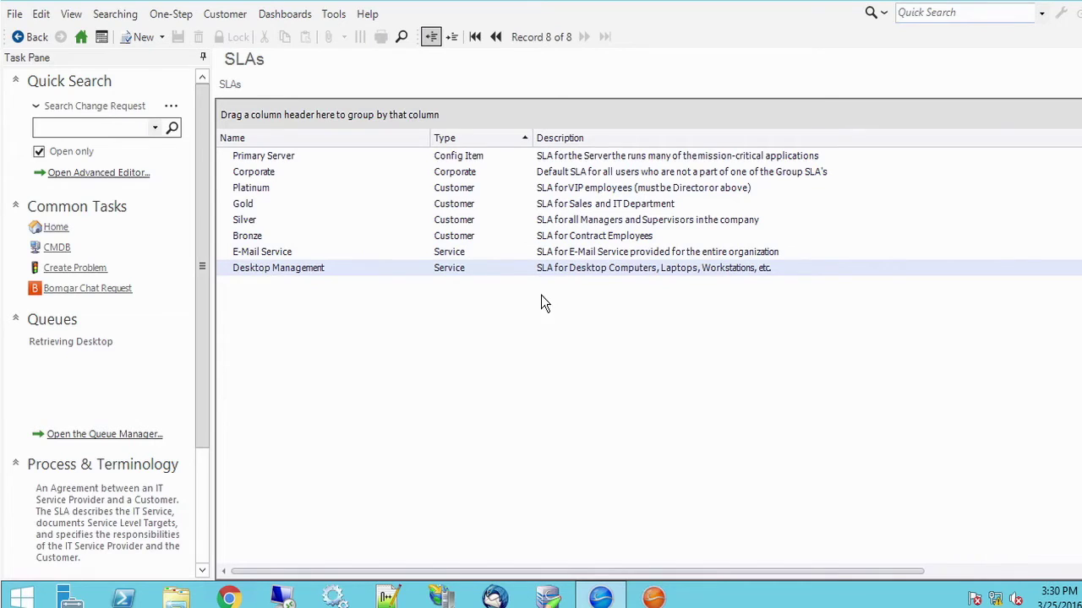
{"action": "left_click", "coordinate": [479, 255]}
{"action": "left_click", "coordinate": [476, 268]}
{"action": "left_click", "coordinate": [467, 158]}
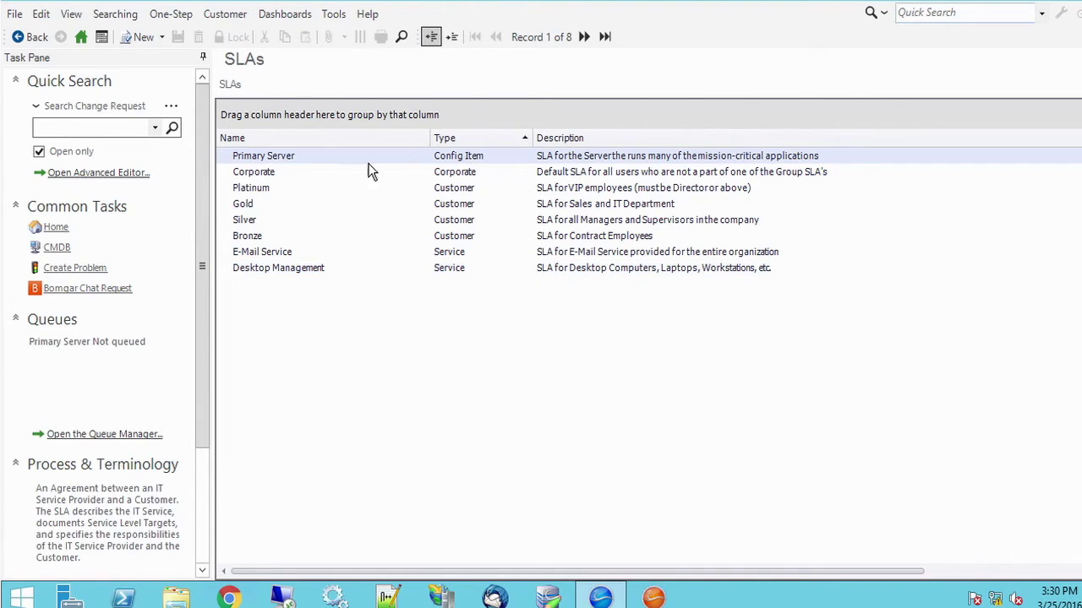
- Open the Corporate SLA record and examine its Advanced Options
{"action": "left_click", "coordinate": [435, 174]}
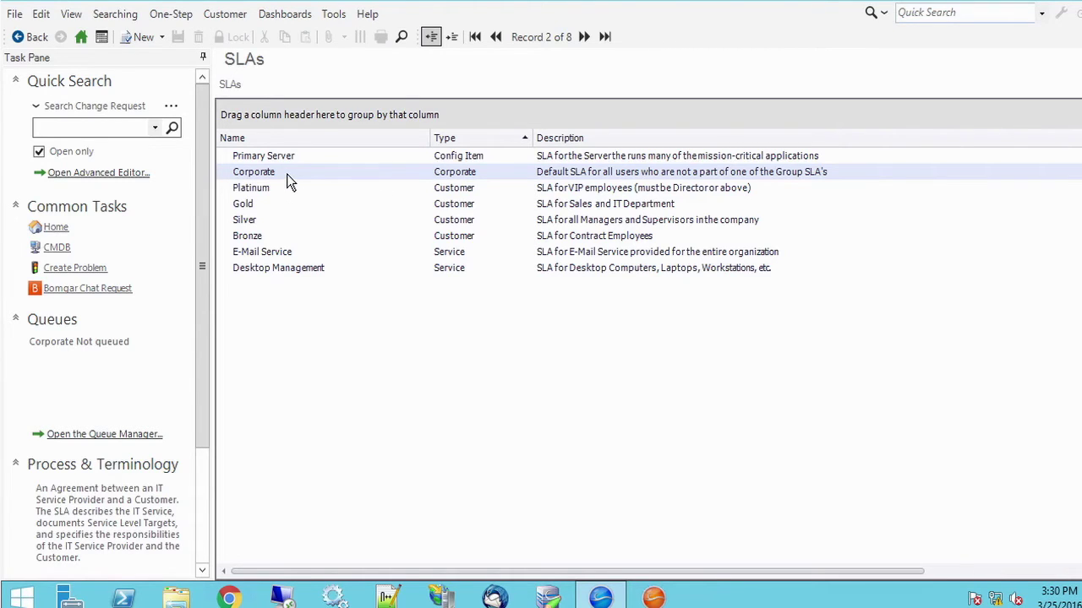
{"action": "double_click", "coordinate": [286, 174]}
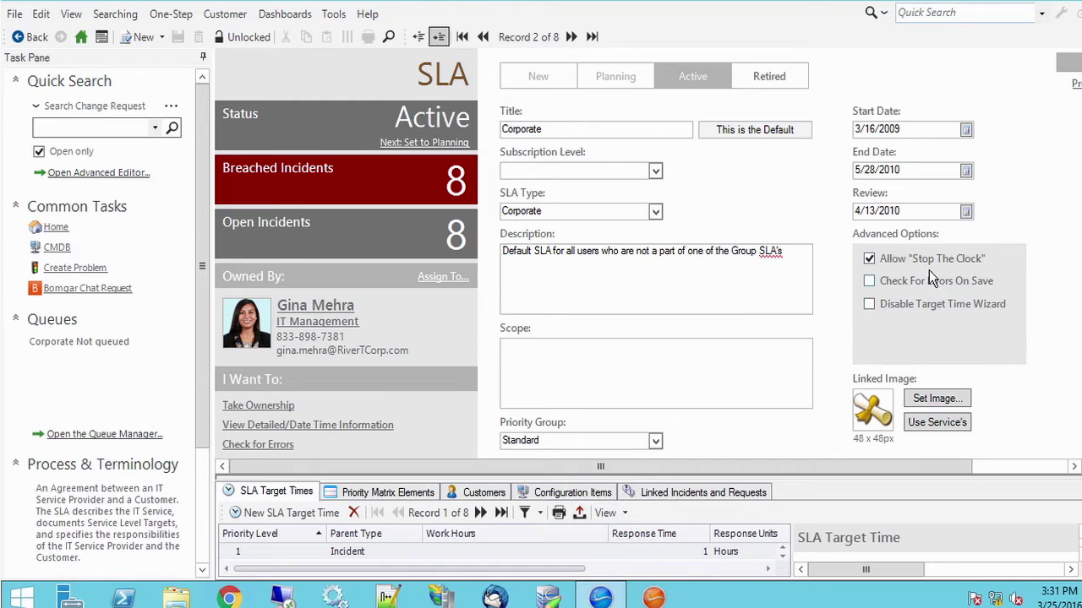
{"action": "mouse_move", "coordinate": [926, 264]}
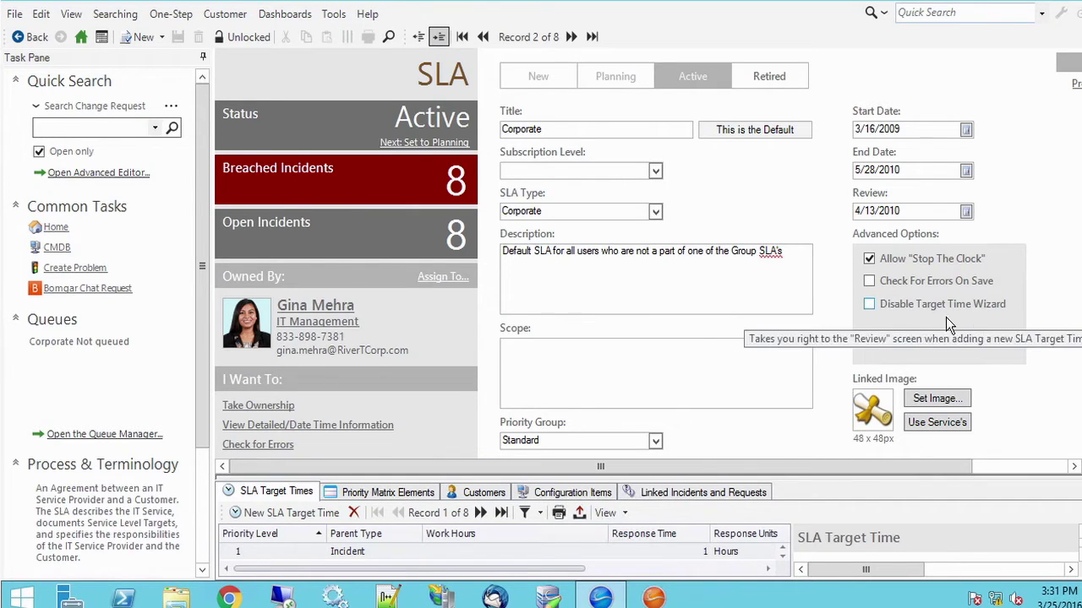
- Enlarge the SLA Target Times pane to view its entries, and shrink it again
{"action": "left_click_drag", "start_coordinate": [389, 474], "coordinate": [411, 346]}
{"action": "left_click_drag", "start_coordinate": [861, 566], "coordinate": [818, 572]}
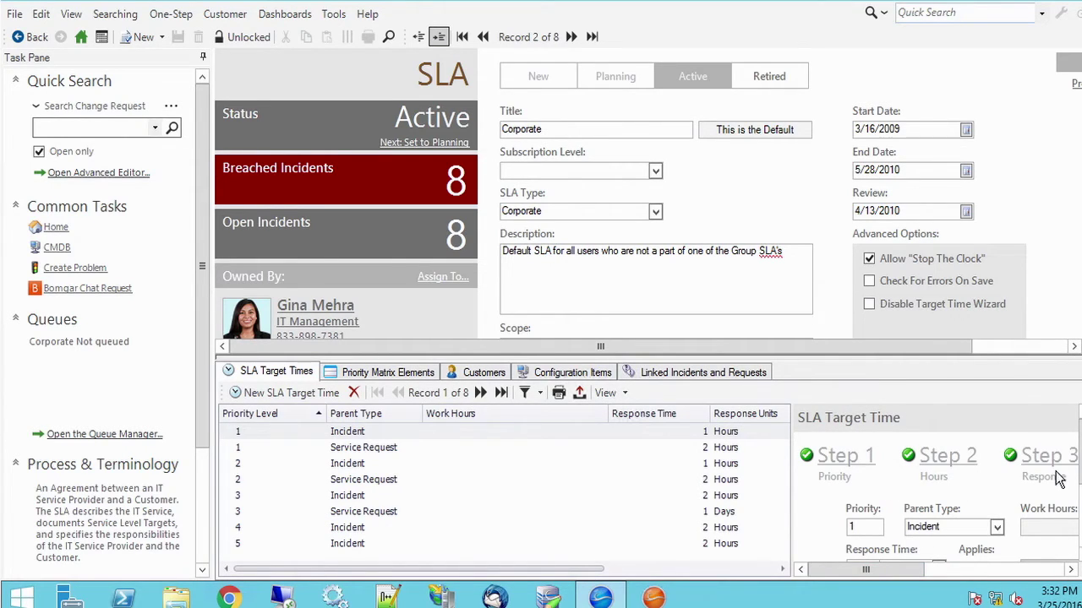
{"action": "left_click_drag", "start_coordinate": [804, 353], "coordinate": [806, 485]}
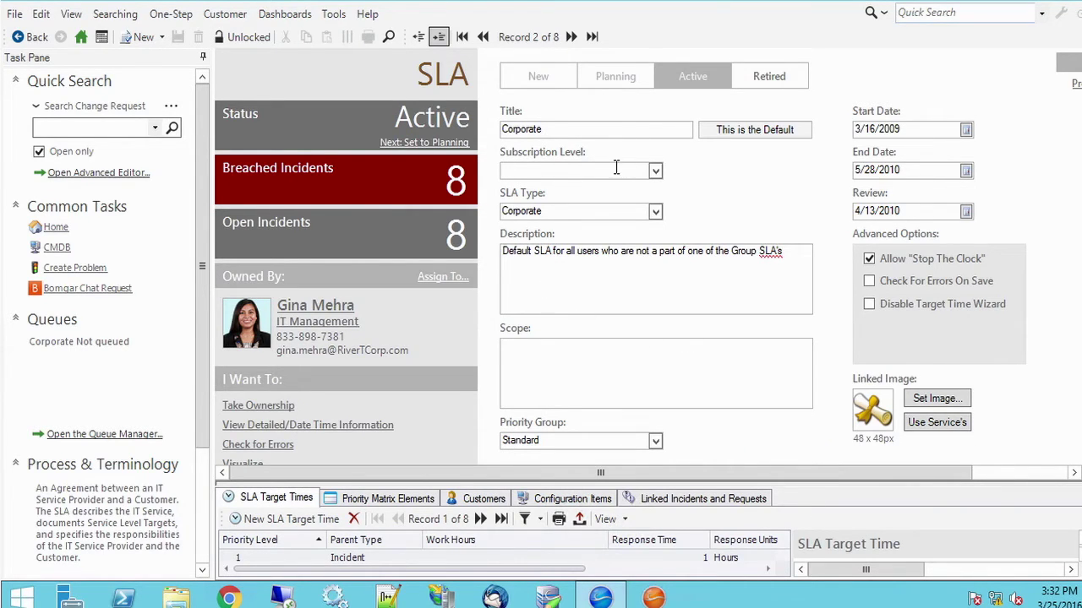
- Check the choices offered for Subscription Level and SLA Type, keeping both fields as they are
{"action": "left_click", "coordinate": [657, 169]}
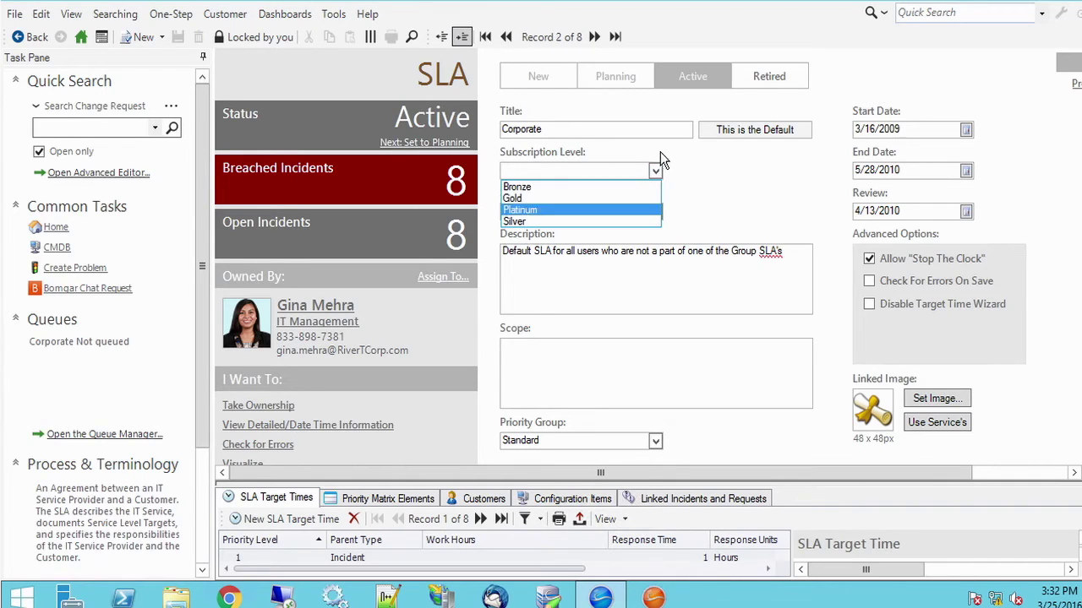
{"action": "key", "text": "Up"}
{"action": "left_click", "coordinate": [680, 170]}
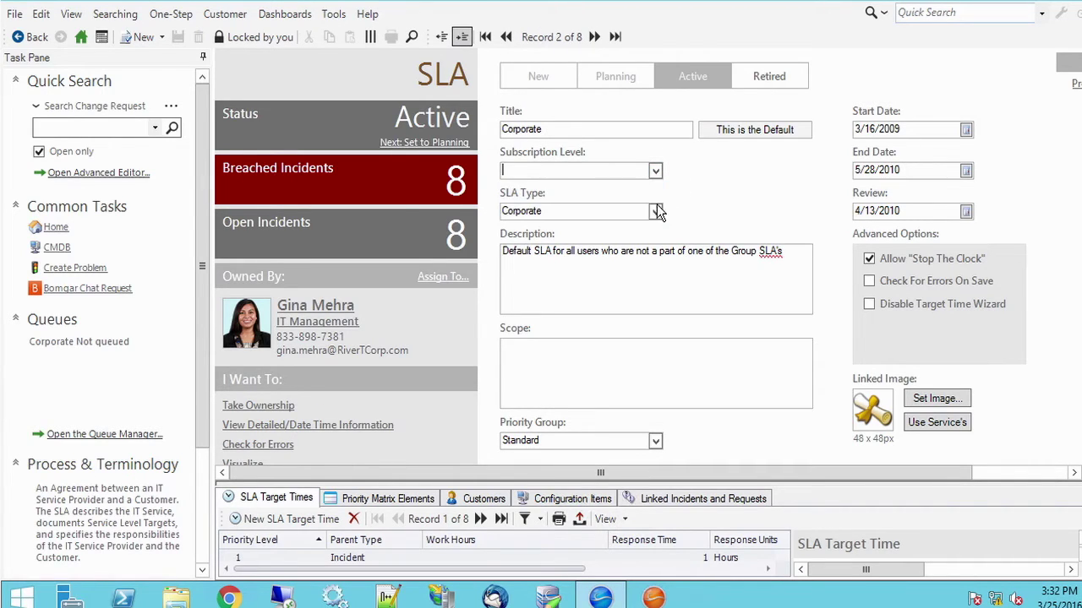
{"action": "left_click", "coordinate": [656, 212]}
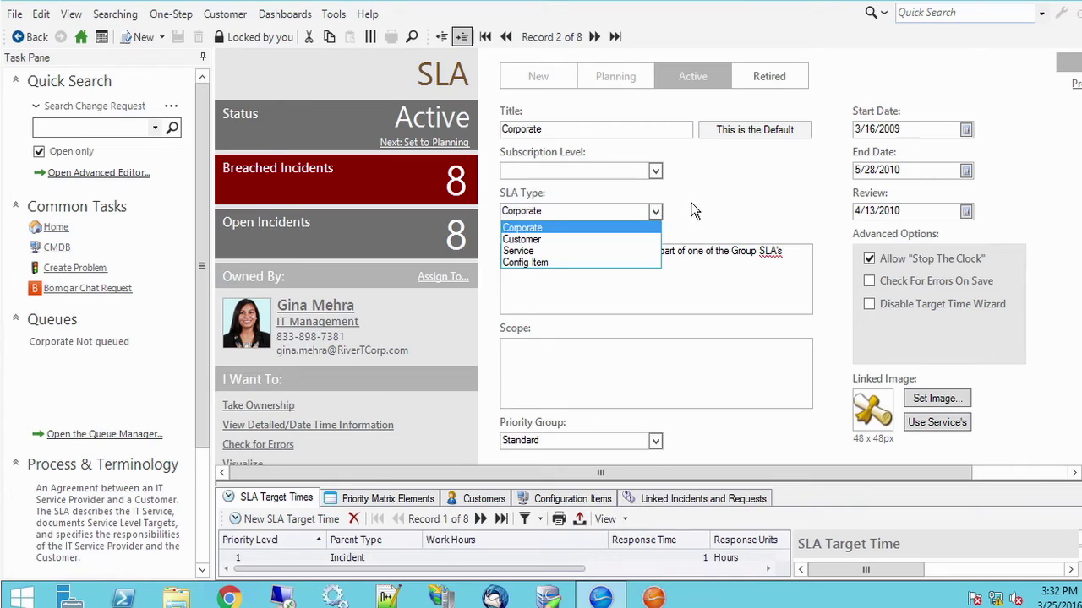
{"action": "left_click", "coordinate": [691, 205]}
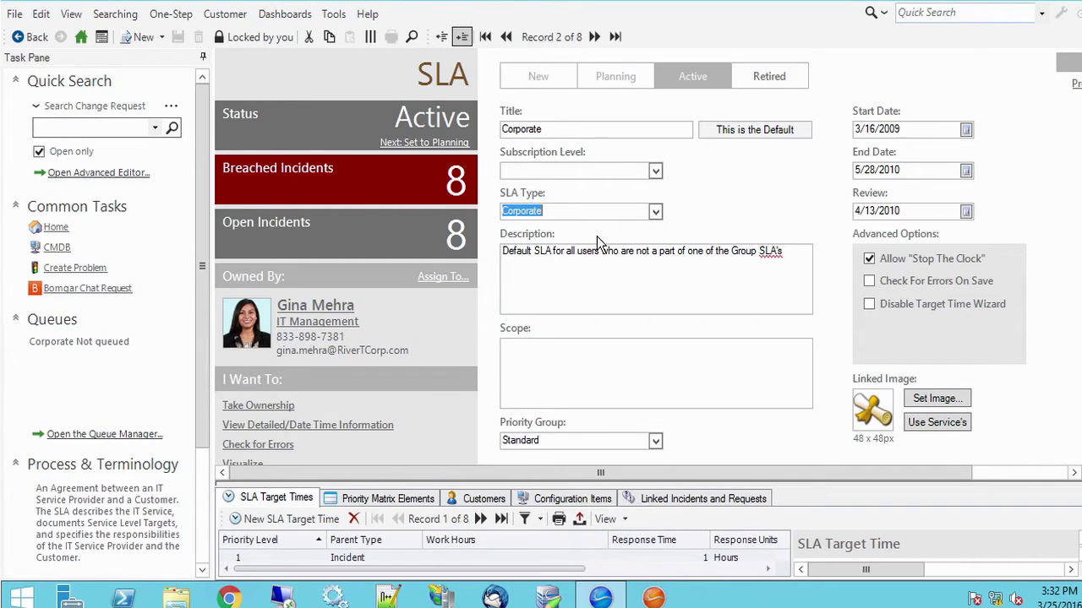
- Check the choices offered for the Corporate SLA's Priority Group, keeping Standard
{"action": "scroll", "coordinate": [555, 209], "scroll_direction": "down", "scroll_amount": 2}
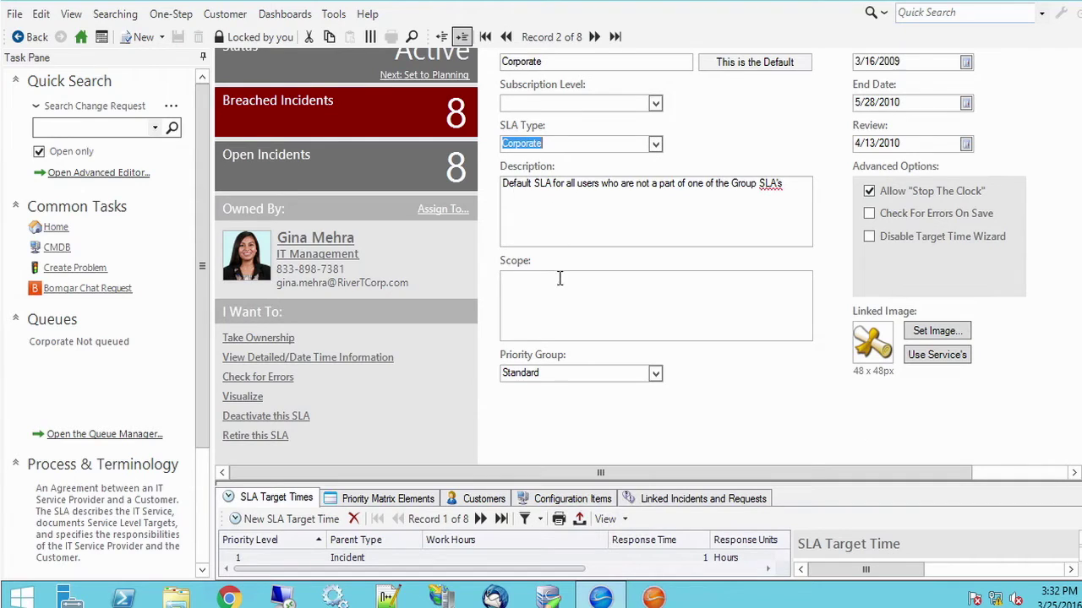
{"action": "left_click", "coordinate": [654, 375]}
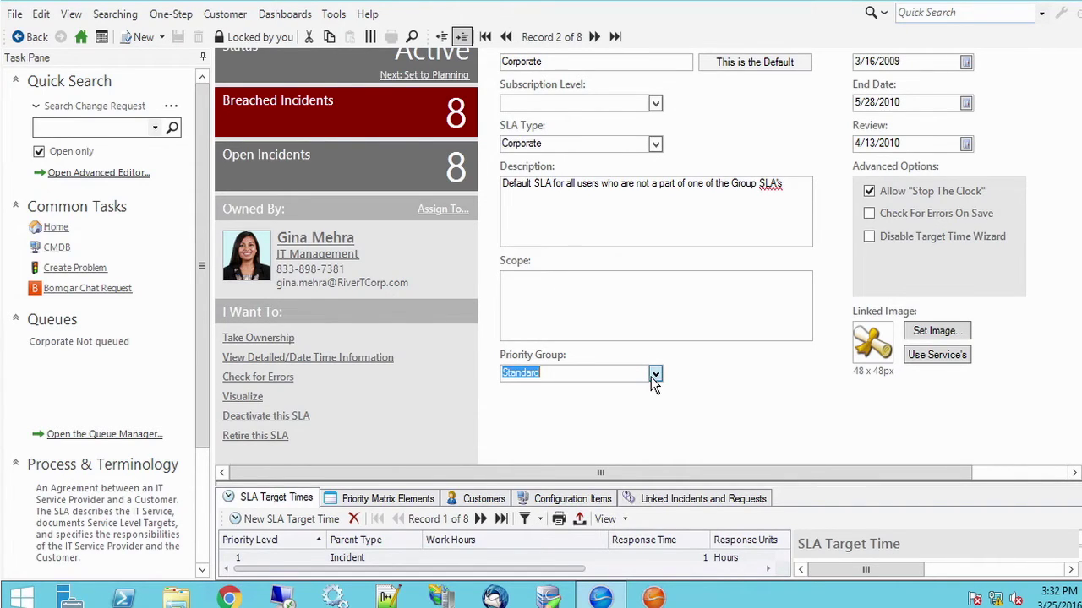
{"action": "left_click", "coordinate": [655, 374]}
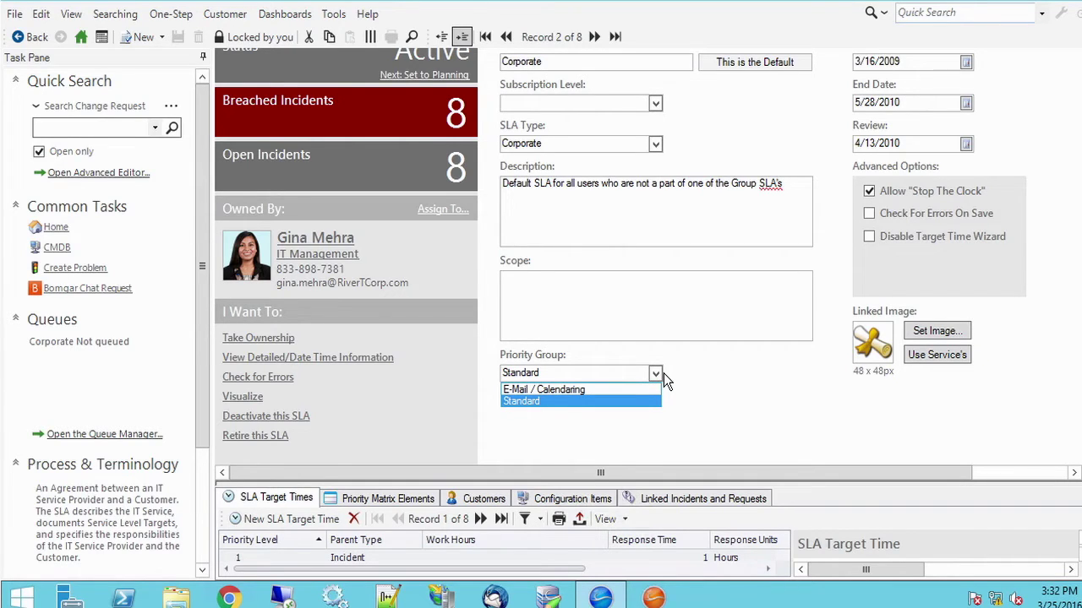
{"action": "left_click", "coordinate": [664, 373]}
{"action": "scroll", "coordinate": [709, 372], "scroll_direction": "up", "scroll_amount": 1}
{"action": "scroll", "coordinate": [710, 376], "scroll_direction": "down", "scroll_amount": 1}
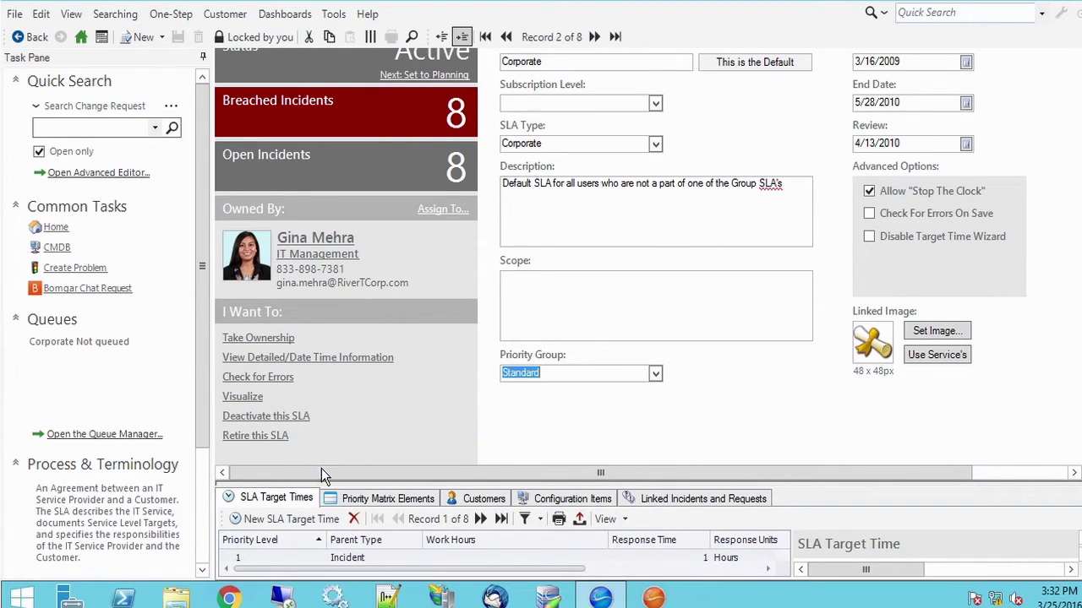
- Enlarge the SLA Target Times list and detail panes and view the priority 1 Incident and Service Request target times
{"action": "left_click_drag", "start_coordinate": [318, 484], "coordinate": [321, 298]}
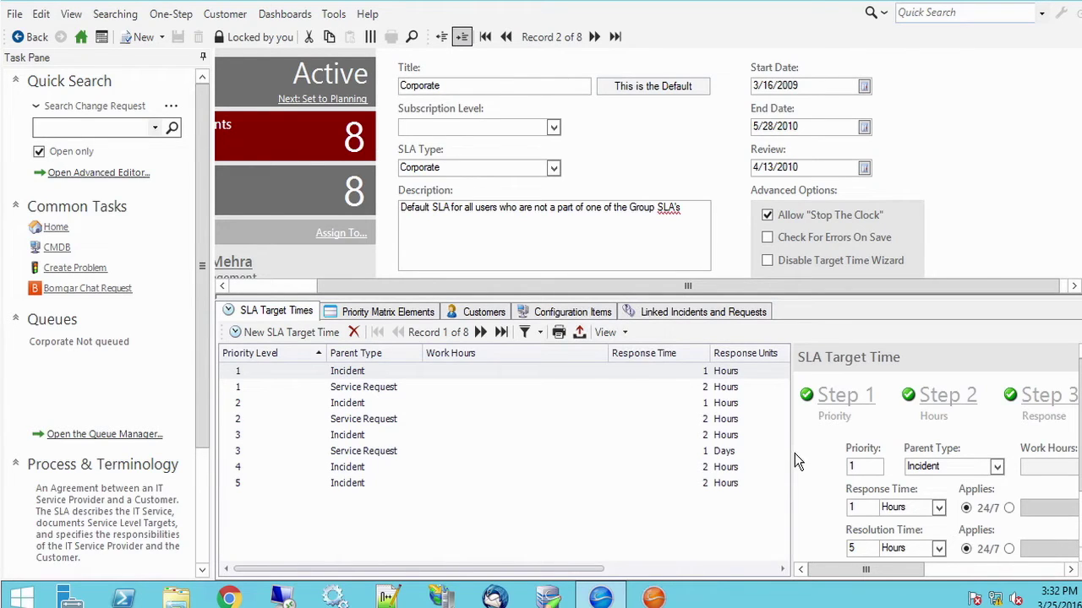
{"action": "left_click_drag", "start_coordinate": [793, 455], "coordinate": [550, 448]}
{"action": "left_click", "coordinate": [358, 372]}
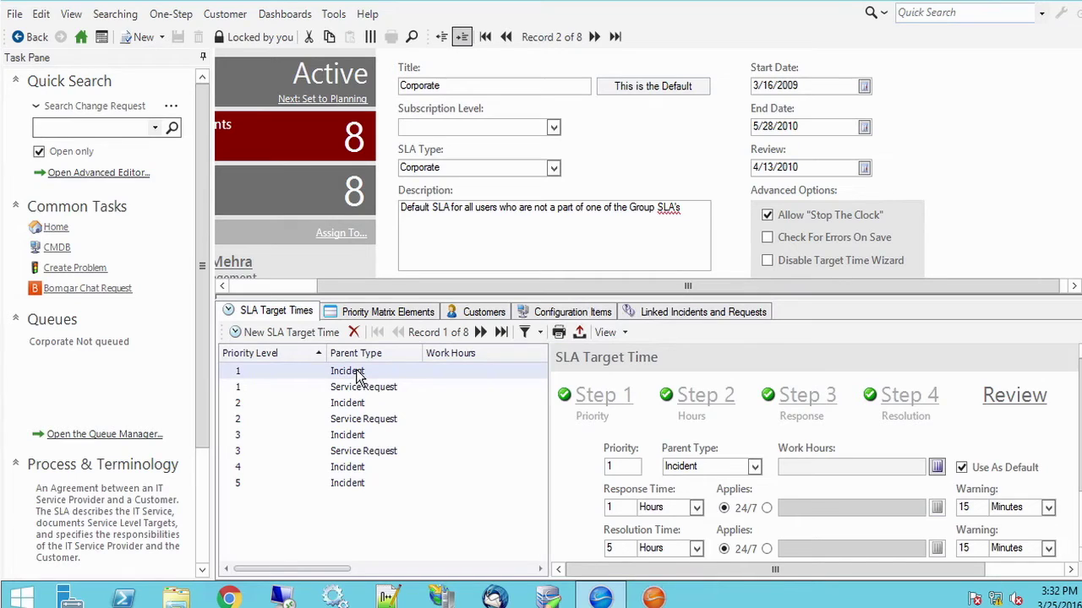
{"action": "left_click", "coordinate": [369, 387]}
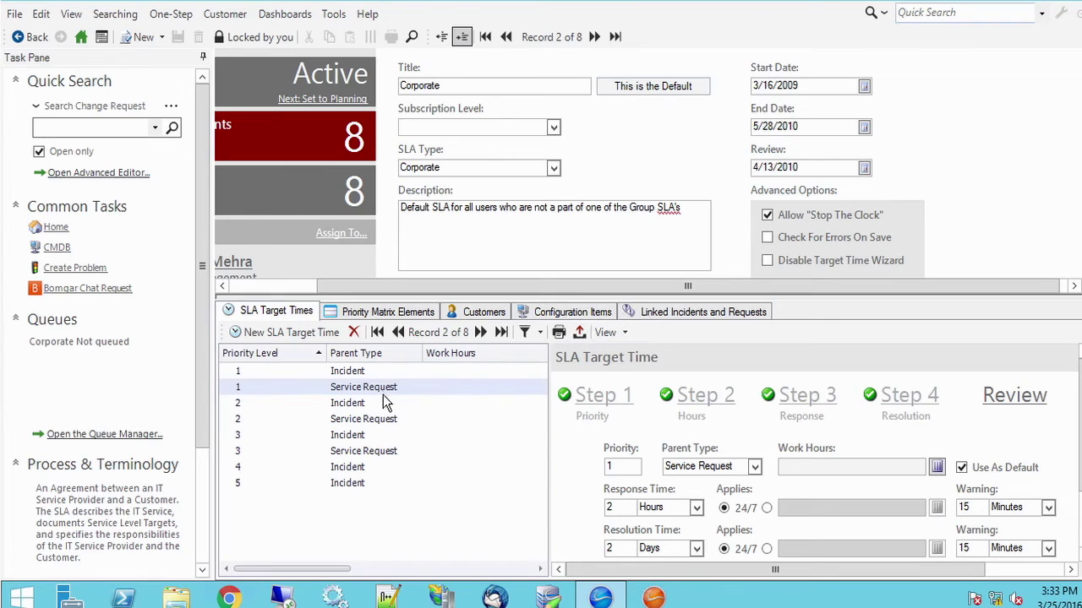
- Compare the response and resolution times and working hours of the priority 3 Incident target with the priority 1 Incident target
{"action": "left_click", "coordinate": [361, 438]}
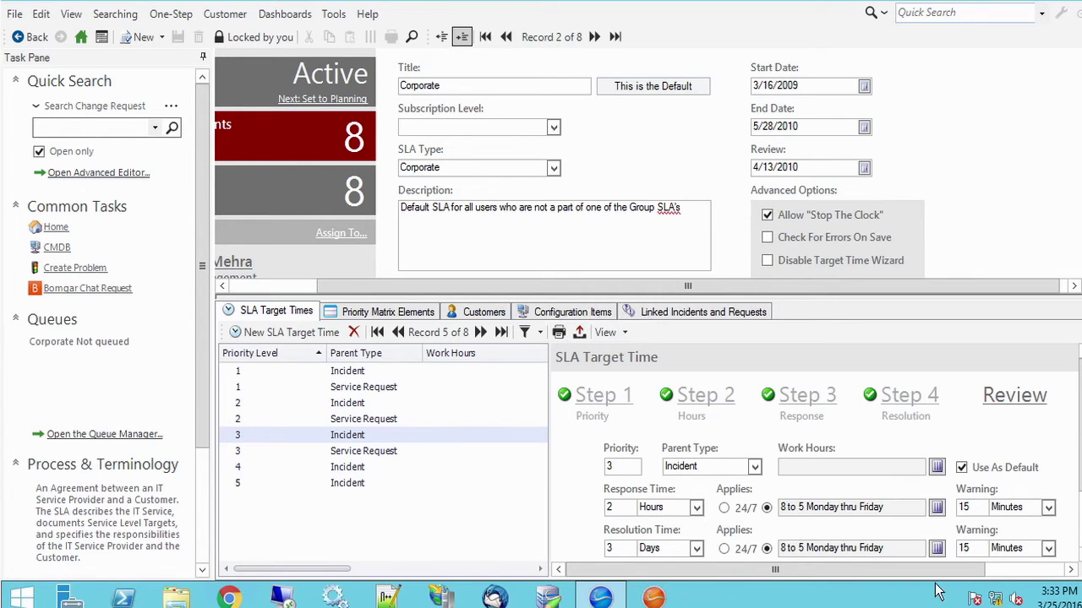
{"action": "scroll", "coordinate": [1078, 558], "scroll_direction": "down", "scroll_amount": 1}
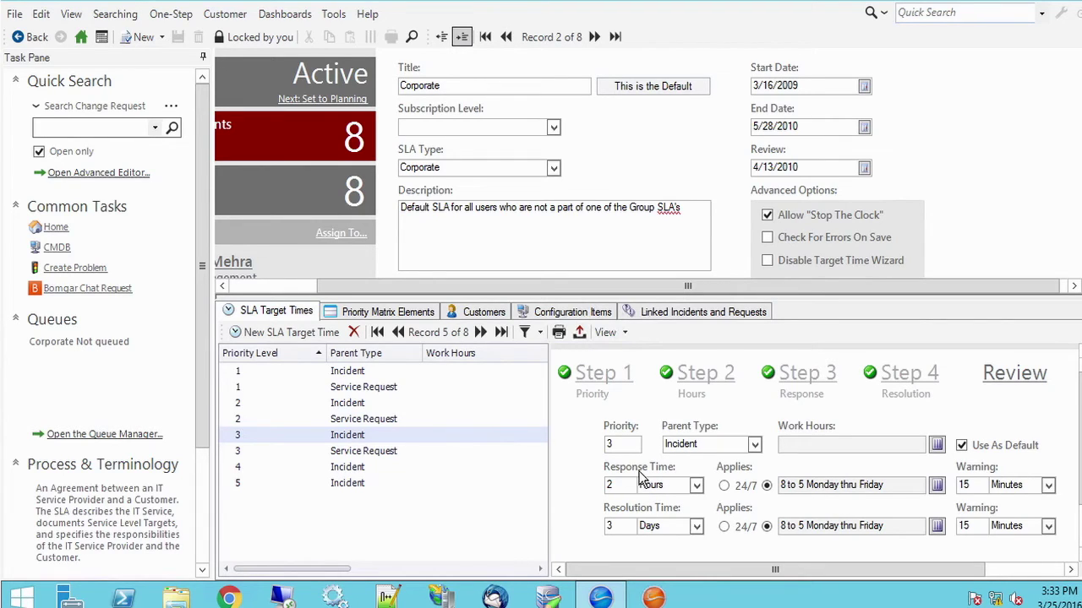
{"action": "left_click", "coordinate": [622, 524]}
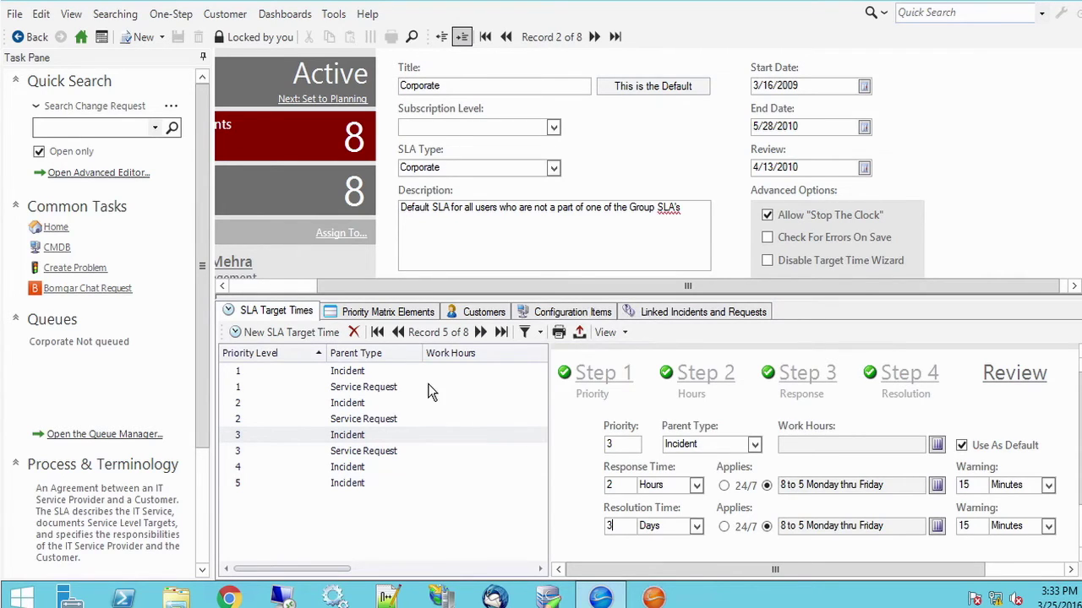
{"action": "left_click", "coordinate": [361, 376]}
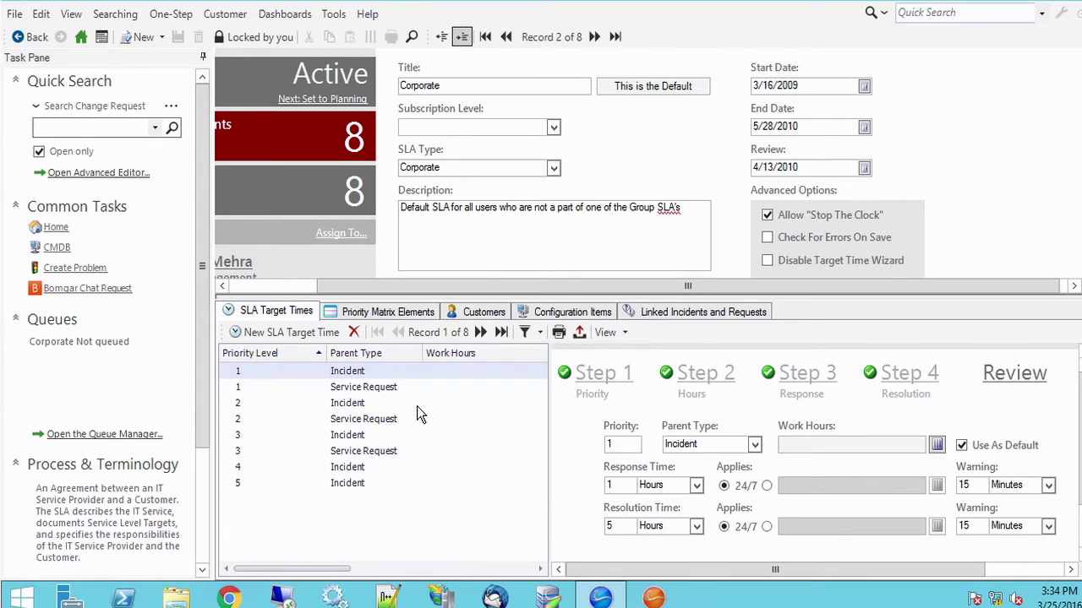
{"action": "left_click", "coordinate": [348, 435]}
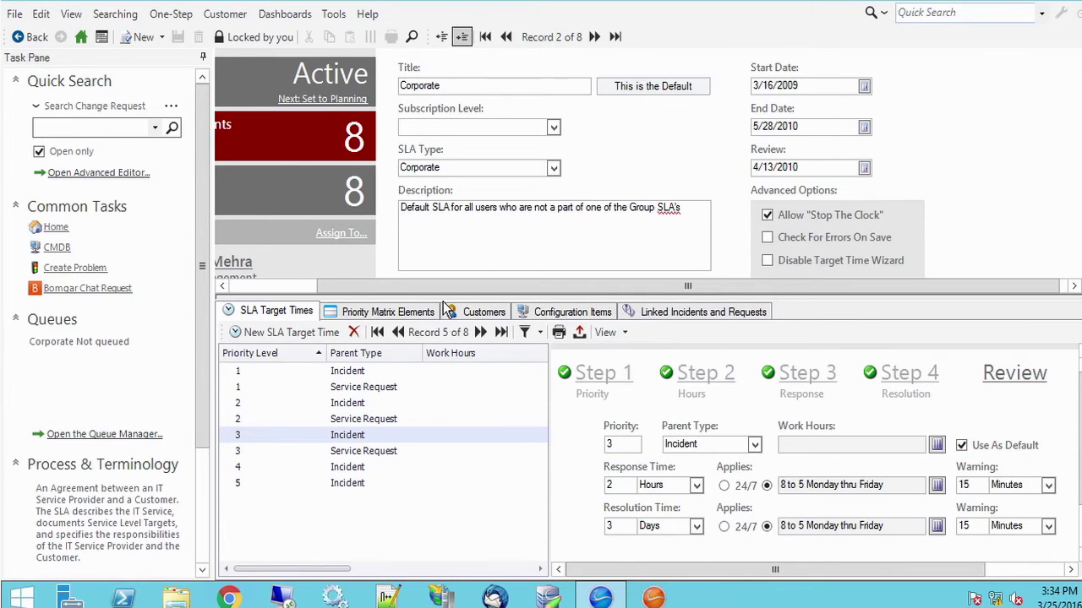
- Review the Corporate SLA's Priority Matrix Elements, Customers, Configuration Items, and Linked Incidents and Requests
{"action": "left_click", "coordinate": [409, 314]}
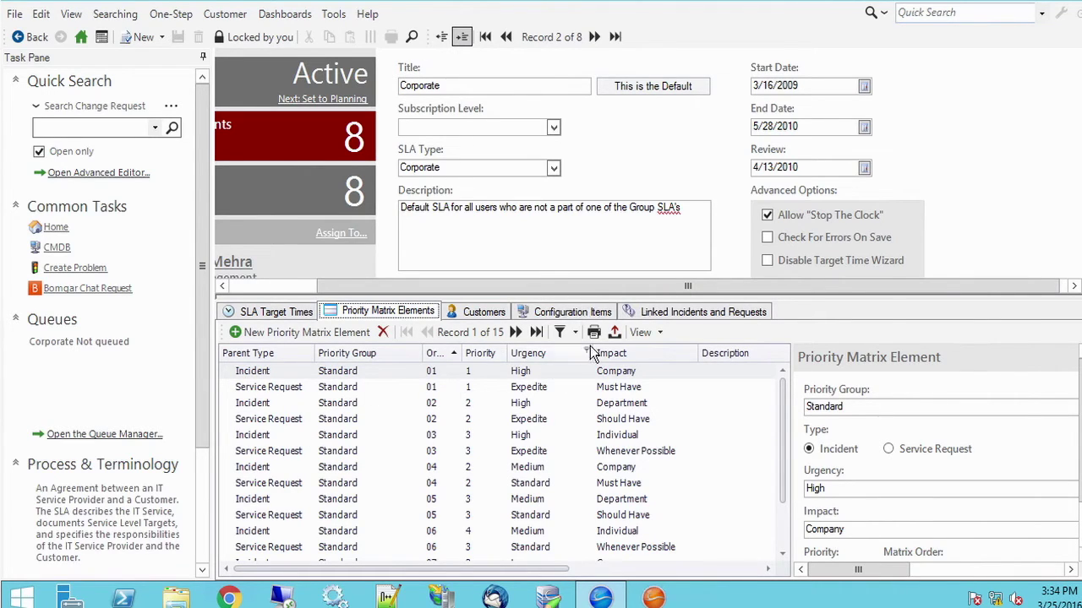
{"action": "left_click", "coordinate": [464, 315]}
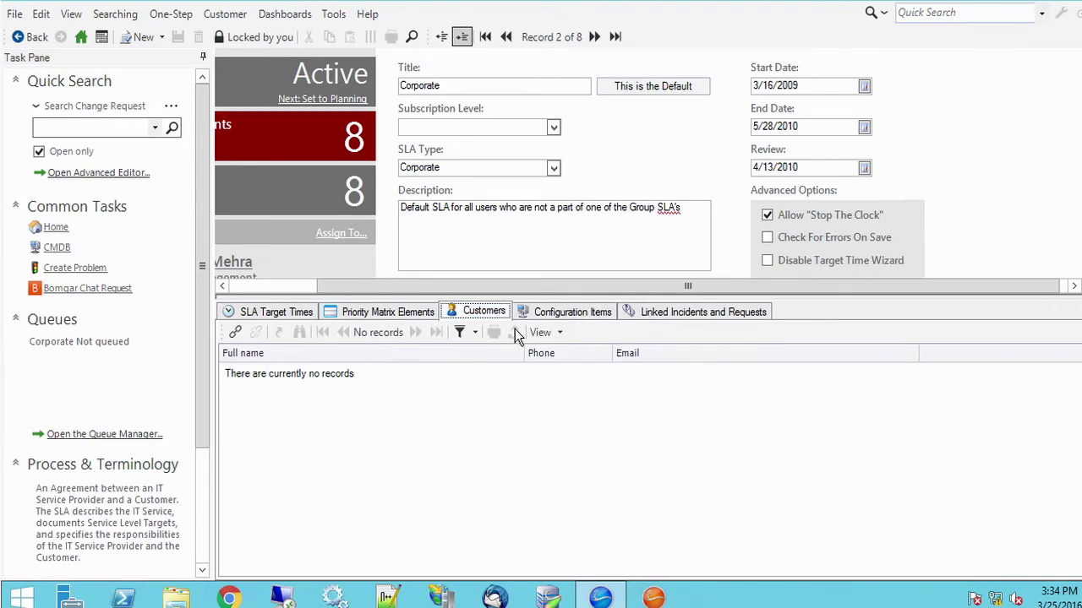
{"action": "left_click", "coordinate": [562, 312]}
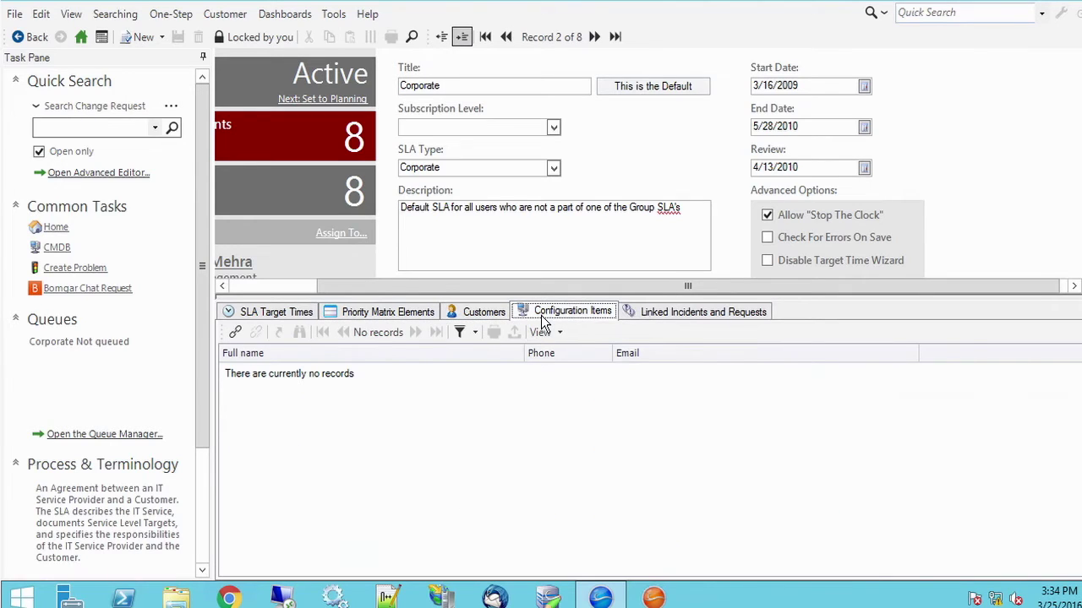
{"action": "left_click", "coordinate": [669, 310]}
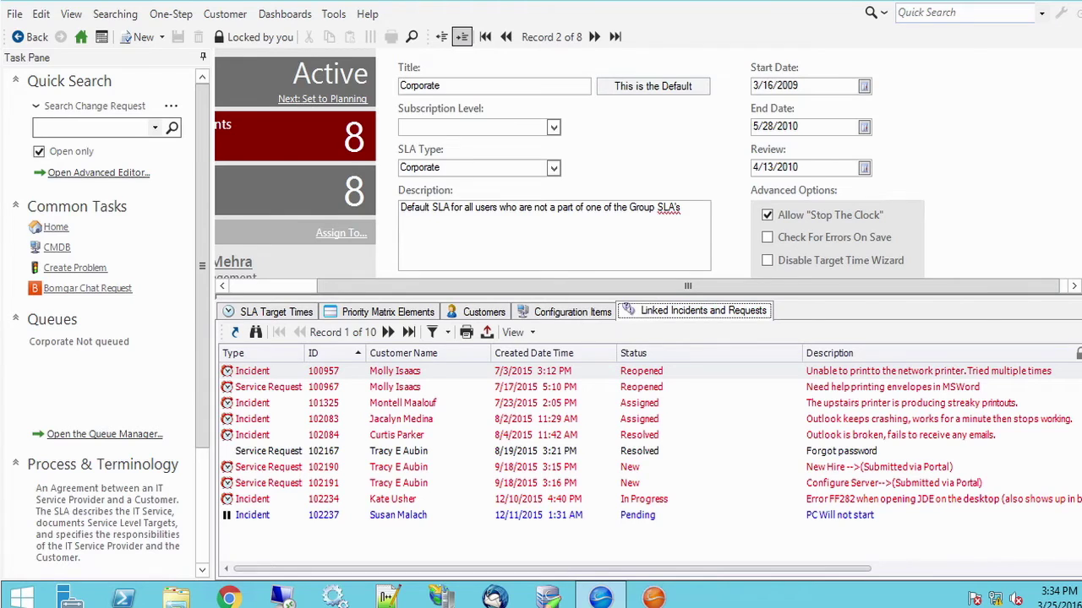
{"action": "scroll", "coordinate": [853, 169], "scroll_direction": "up", "scroll_amount": 1}
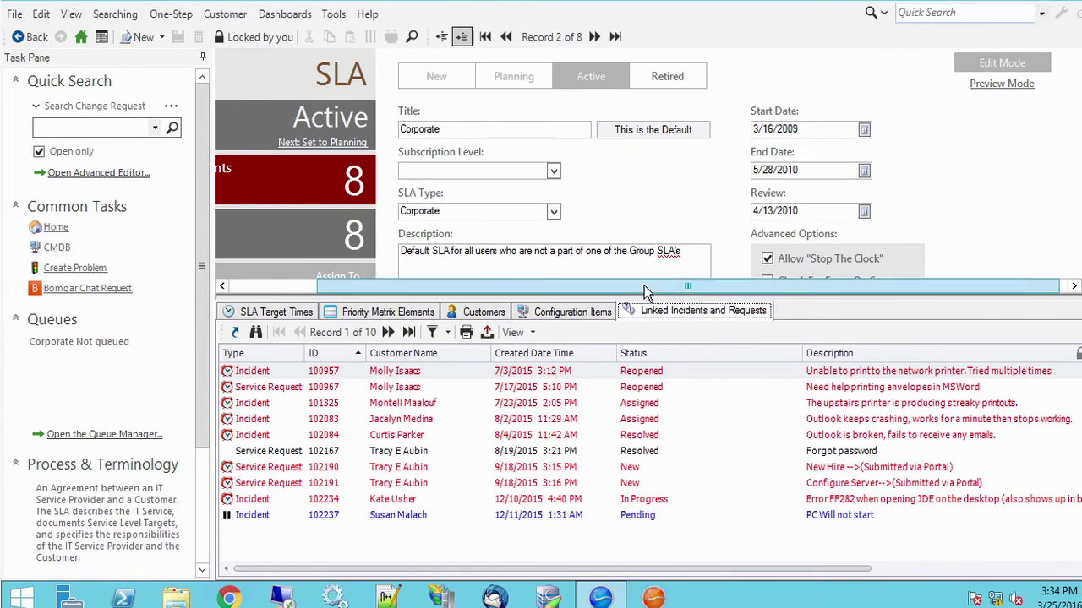
{"action": "left_click_drag", "start_coordinate": [626, 293], "coordinate": [538, 293]}
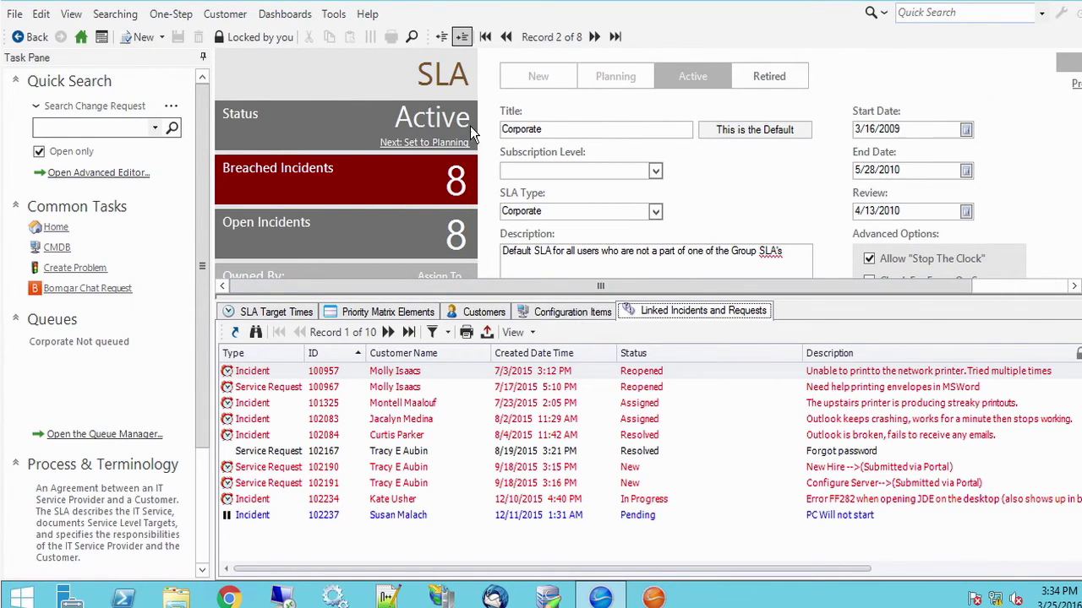
- Return to the list of SLAs, open the Gold SLA record and examine its details
{"action": "left_click", "coordinate": [440, 37]}
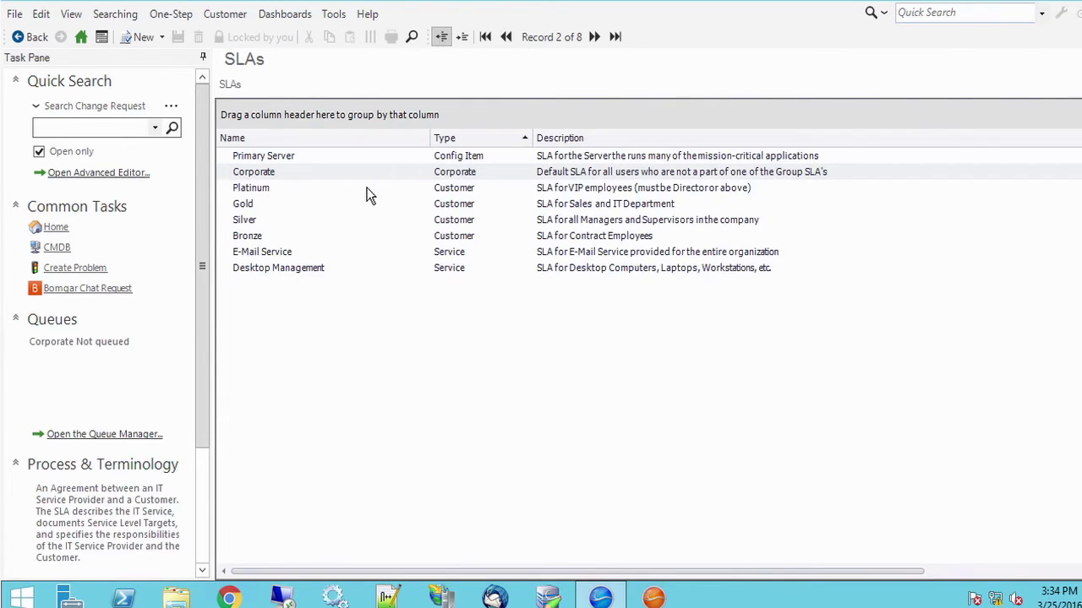
{"action": "left_click", "coordinate": [455, 205]}
{"action": "double_click", "coordinate": [455, 210]}
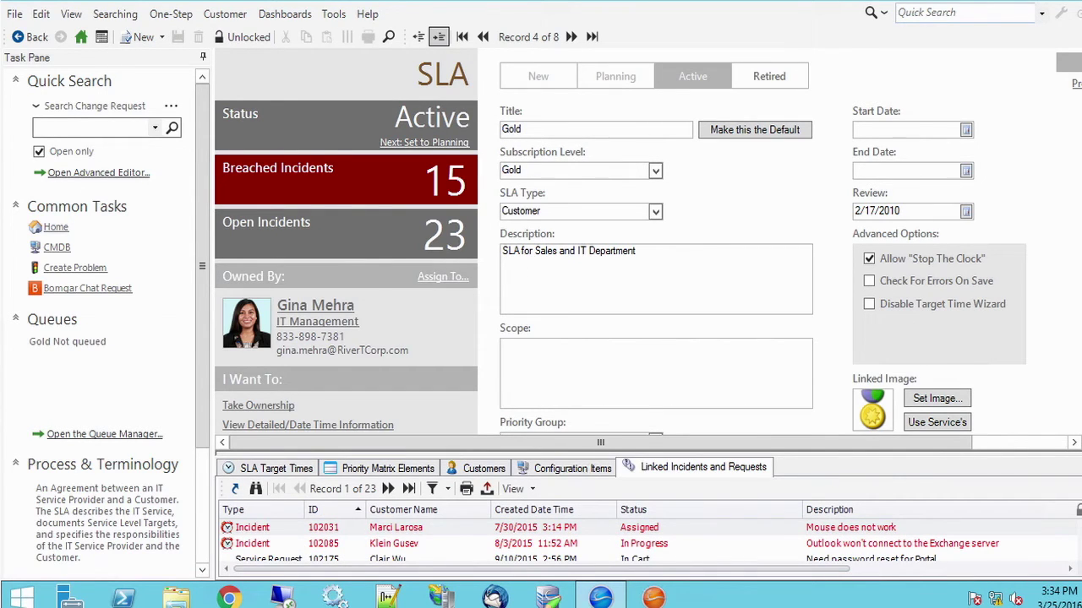
{"action": "scroll", "coordinate": [648, 241], "scroll_direction": "down", "scroll_amount": 2}
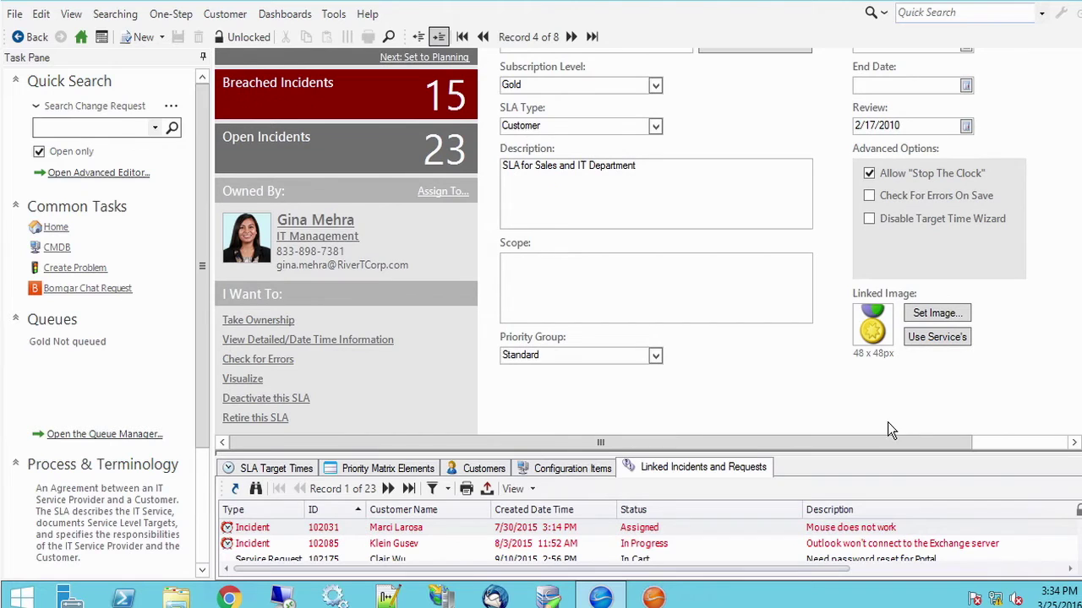
- Enlarge the Gold SLA's Customers list to view several linked customers, and shrink it again
{"action": "left_click", "coordinate": [482, 473]}
{"action": "left_click_drag", "start_coordinate": [479, 454], "coordinate": [490, 225]}
{"action": "left_click", "coordinate": [301, 321]}
{"action": "left_click", "coordinate": [293, 351]}
{"action": "left_click", "coordinate": [288, 367]}
{"action": "left_click", "coordinate": [278, 355]}
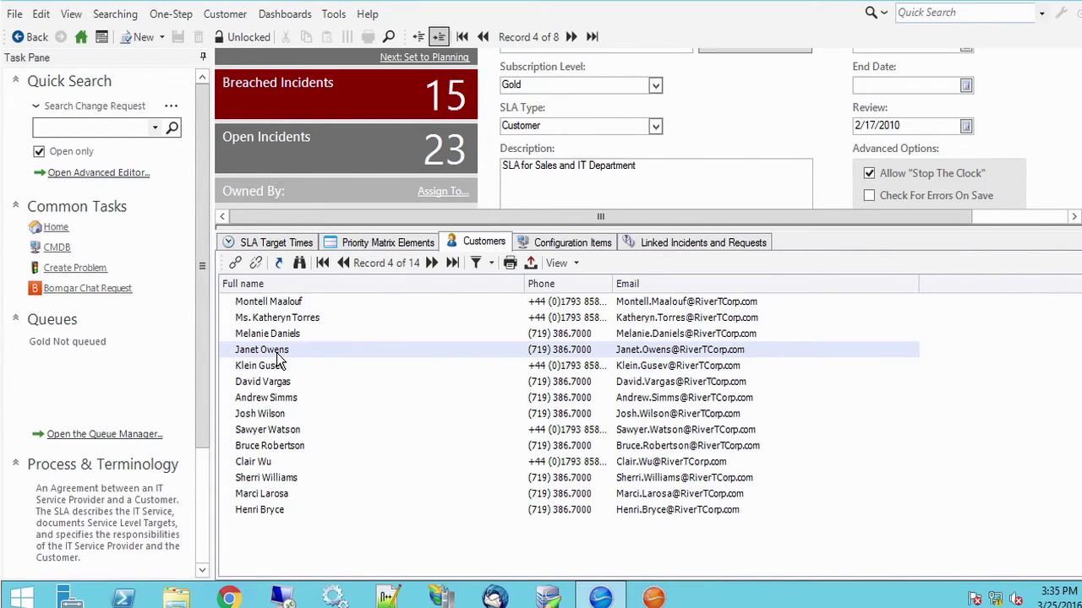
{"action": "left_click_drag", "start_coordinate": [309, 221], "coordinate": [333, 395]}
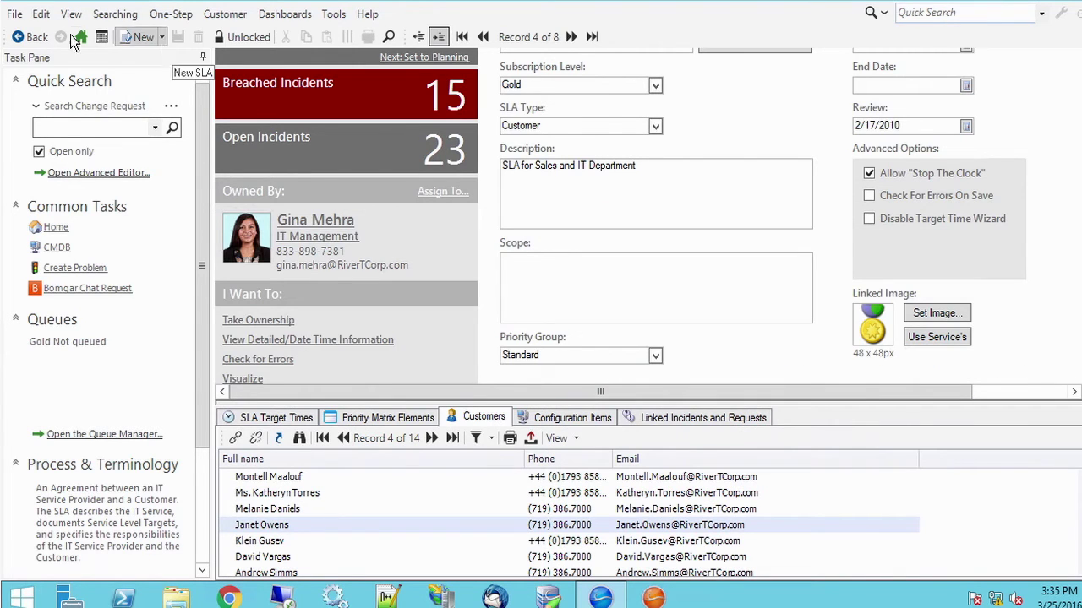
- Open a new application window and create a new Incident in it
{"action": "left_click", "coordinate": [15, 13]}
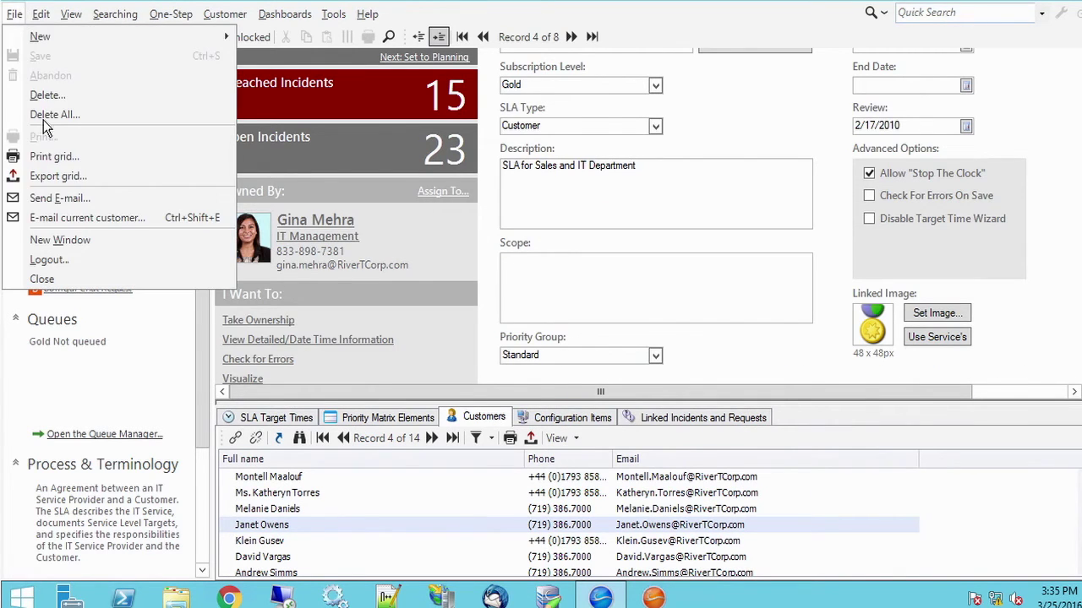
{"action": "left_click", "coordinate": [50, 244]}
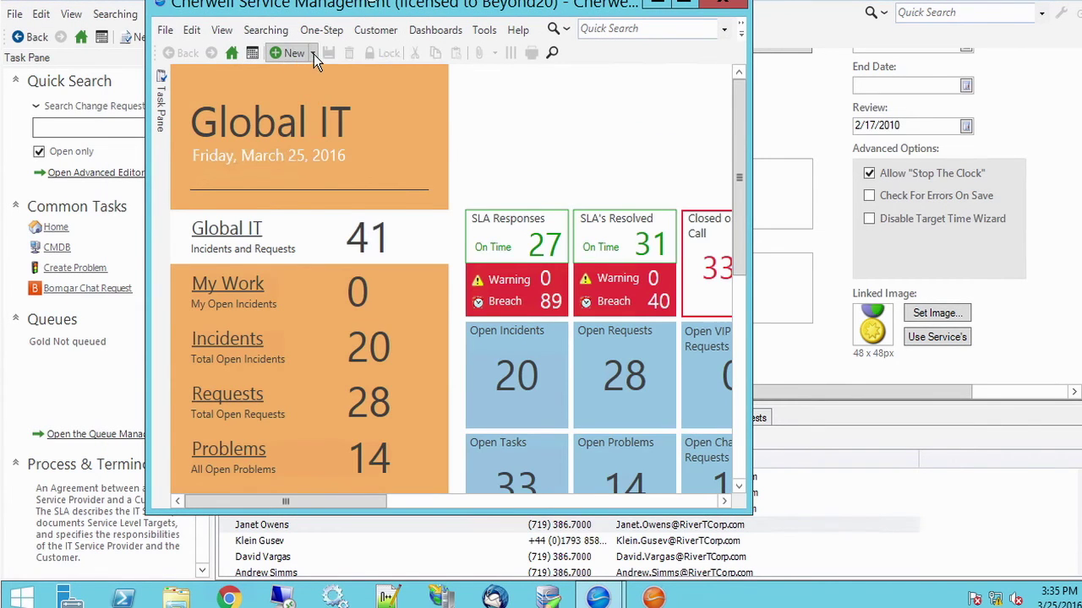
{"action": "left_click", "coordinate": [312, 53]}
{"action": "left_click", "coordinate": [319, 195]}
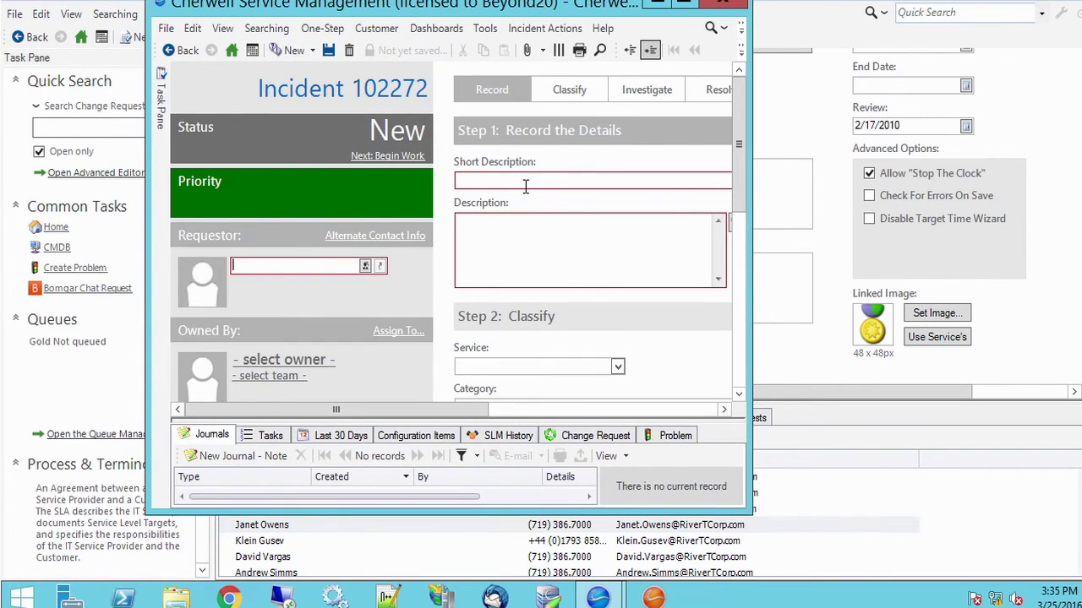
- Enter "test" as the incident's Short Description and "tet" as its Description
{"action": "left_click", "coordinate": [525, 182]}
{"action": "type", "text": "test"}
{"action": "left_click", "coordinate": [523, 245]}
{"action": "type", "text": "tes"}
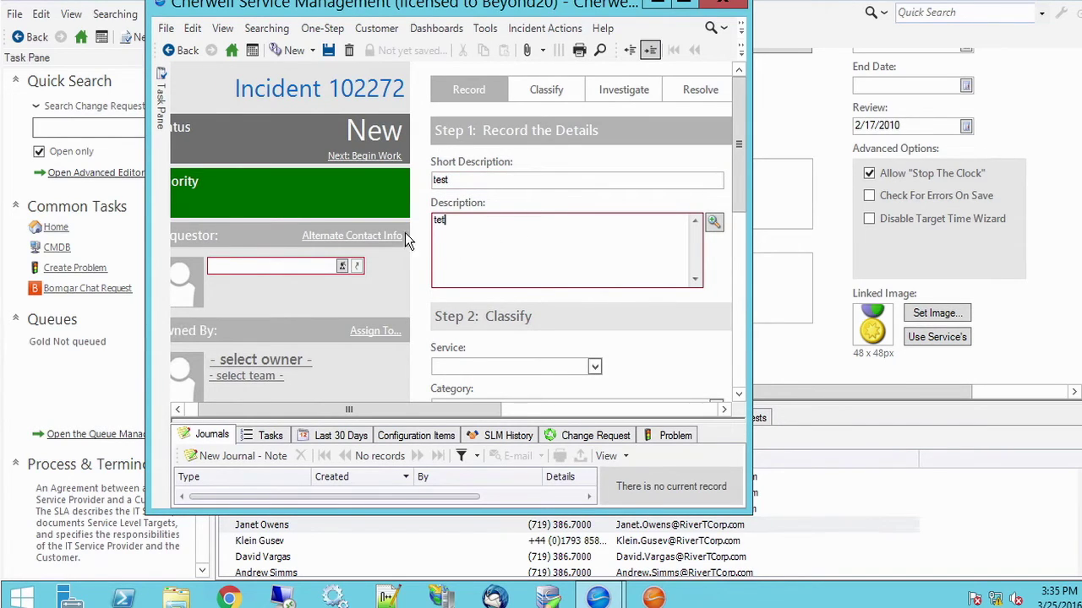
- Set the requestor to the IT department contact, maximize the window and shrink the related-records pane to reveal the incident's SLA section
{"action": "left_click", "coordinate": [342, 266]}
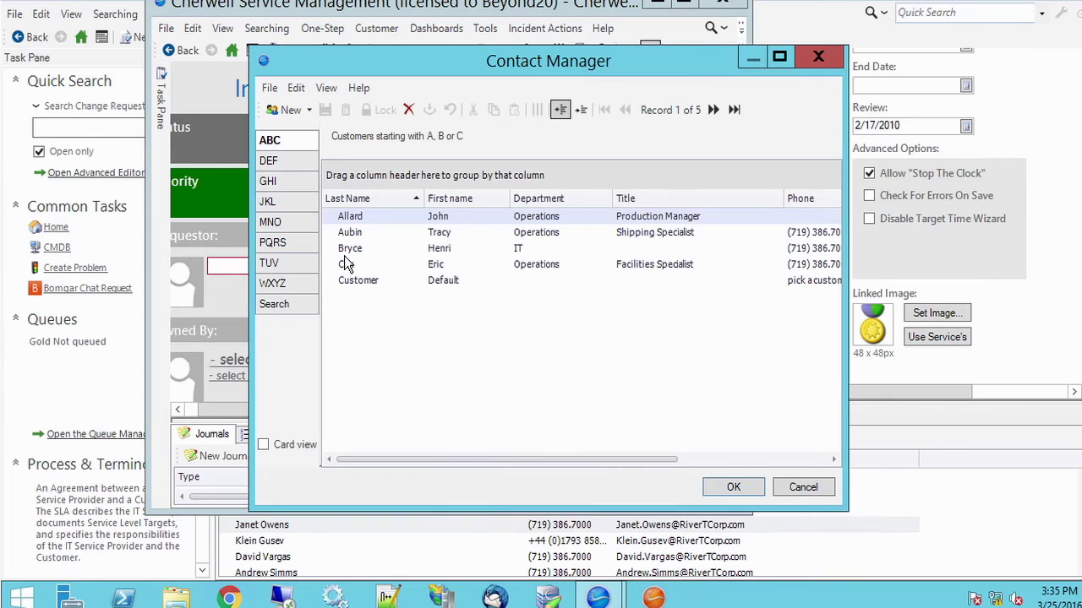
{"action": "left_click", "coordinate": [345, 255]}
{"action": "double_click", "coordinate": [343, 254]}
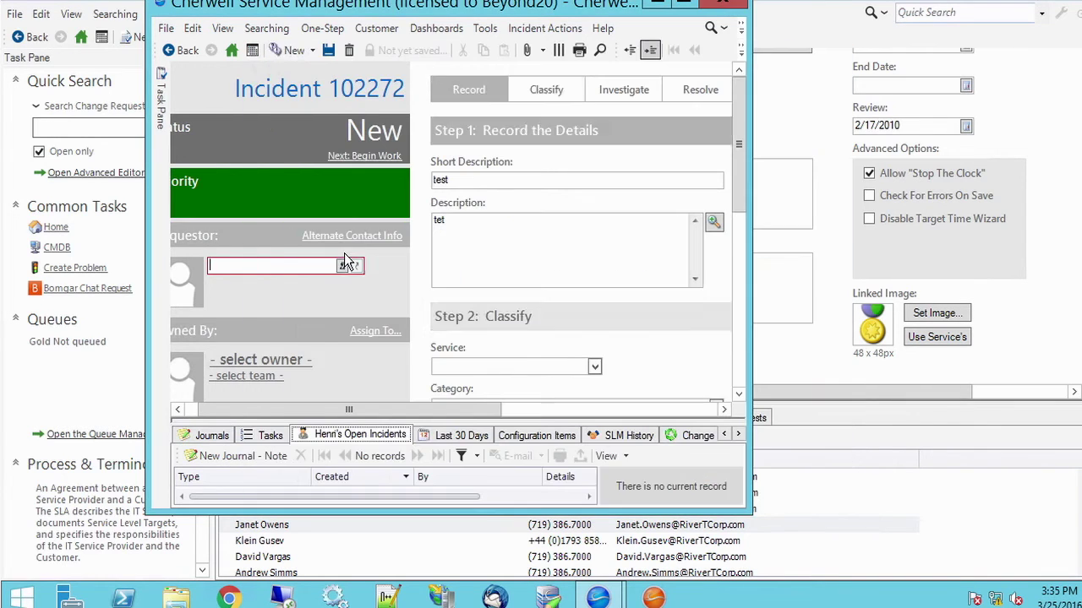
{"action": "left_click", "coordinate": [686, 3]}
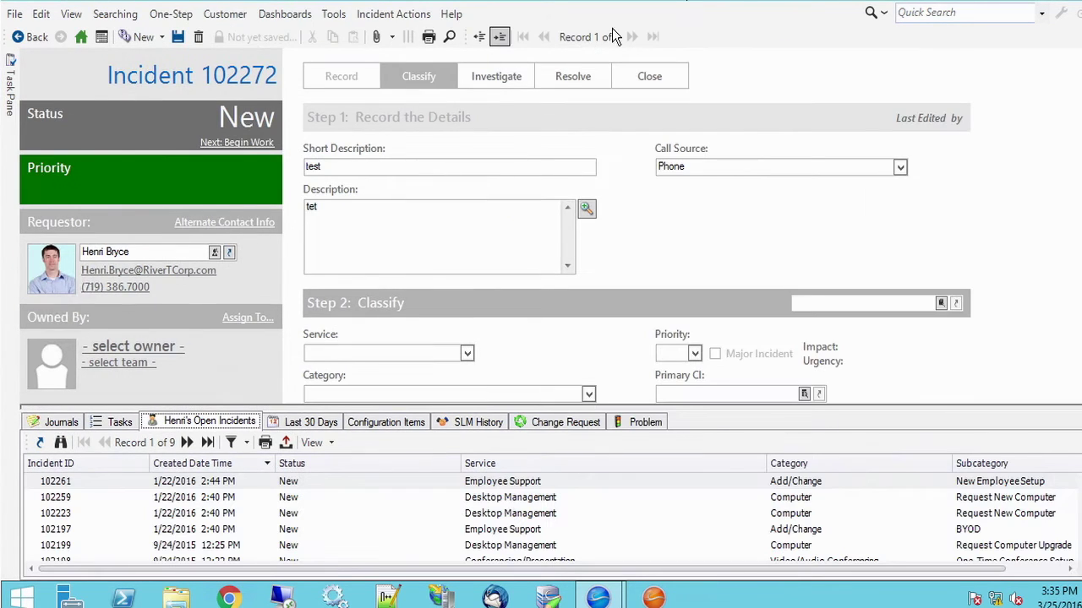
{"action": "left_click_drag", "start_coordinate": [283, 405], "coordinate": [280, 516]}
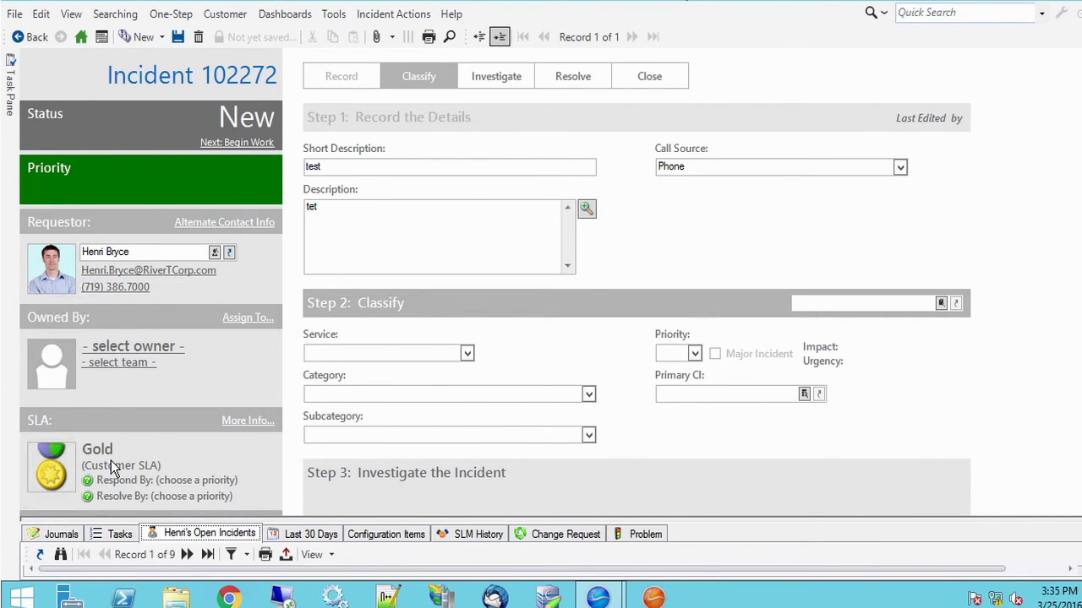
- Change the incident's requestor to the Design Lead in Operations from the D-E-F contacts
{"action": "left_click", "coordinate": [215, 252]}
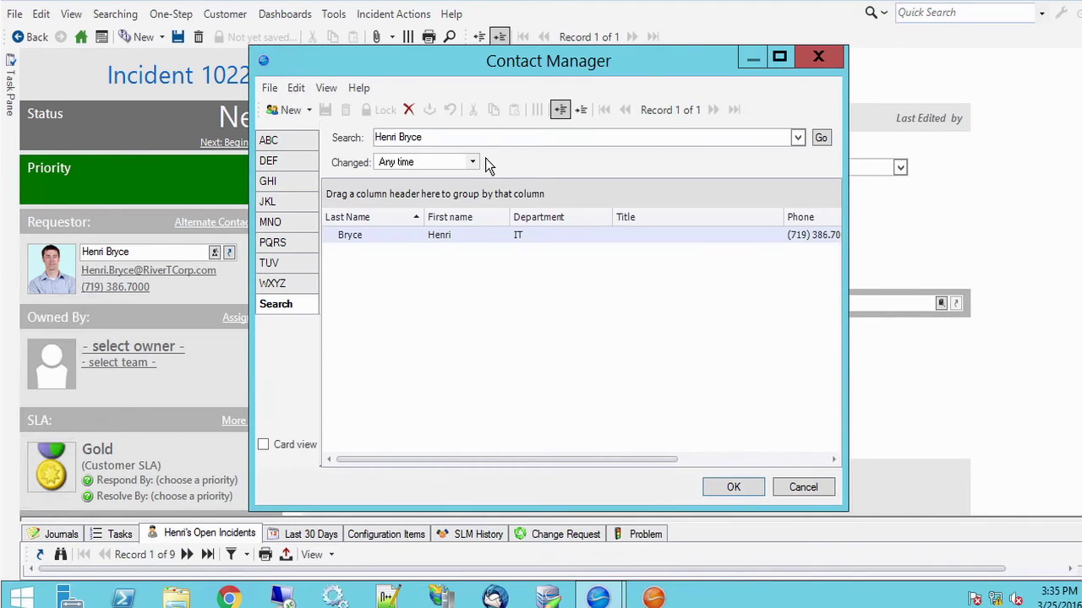
{"action": "left_click", "coordinate": [270, 161]}
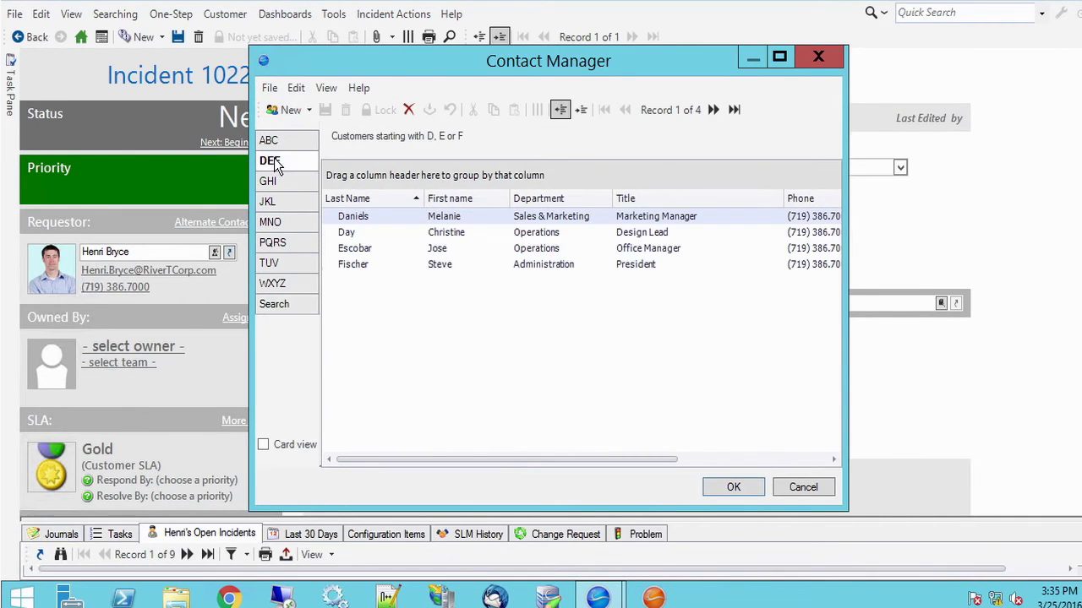
{"action": "left_click", "coordinate": [464, 233]}
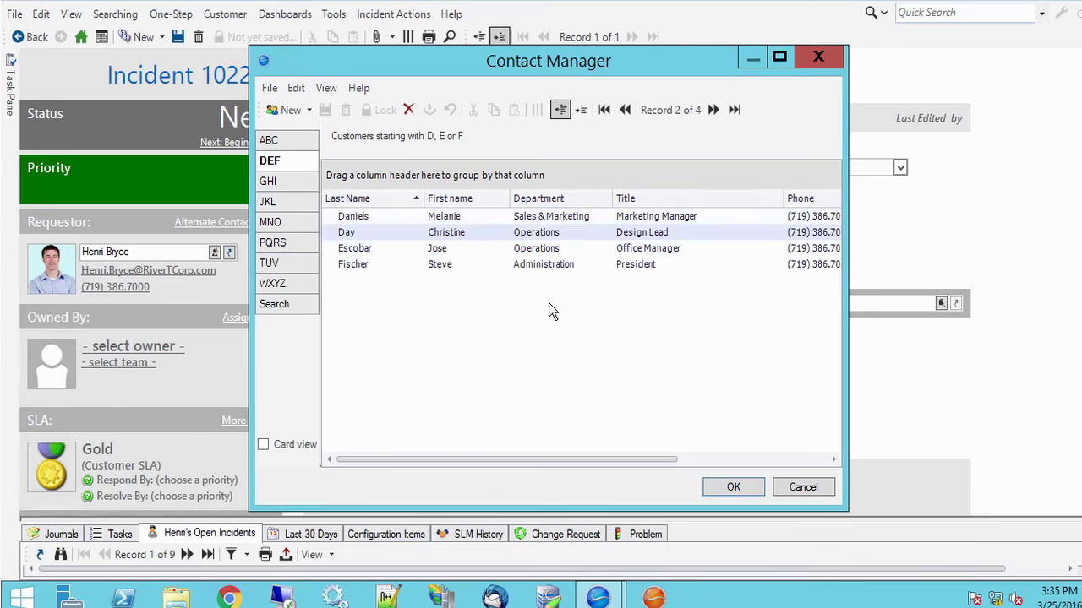
{"action": "left_click", "coordinate": [728, 488]}
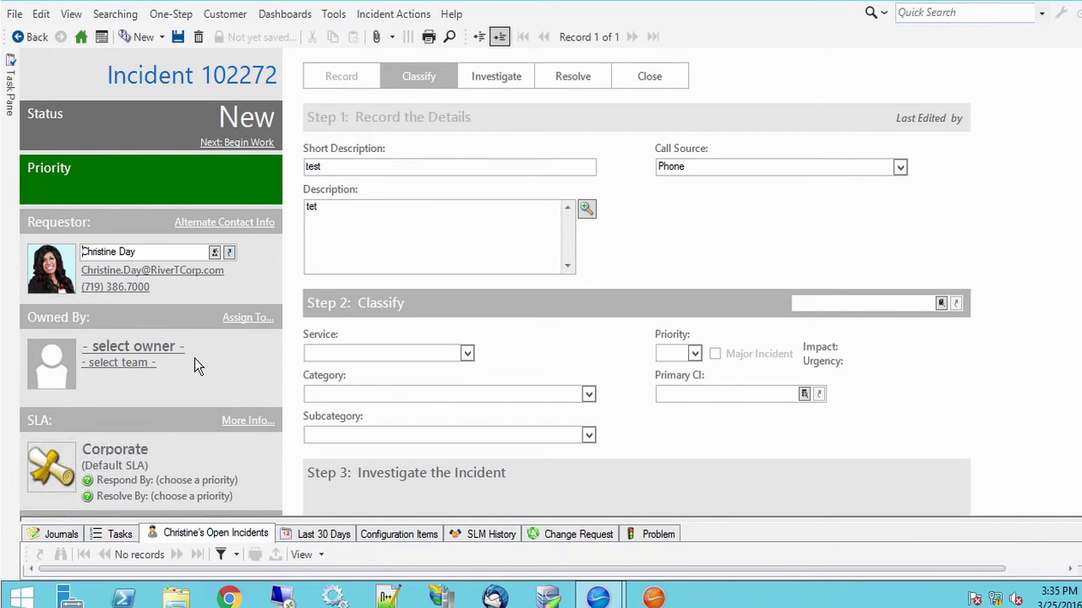
{"action": "left_click", "coordinate": [472, 359]}
{"action": "left_click", "coordinate": [472, 359]}
- Link the Operations Design Lead from the D-E-F contacts to the Gold SLA's customers and save the SLA
{"action": "mouse_move", "coordinate": [608, 602]}
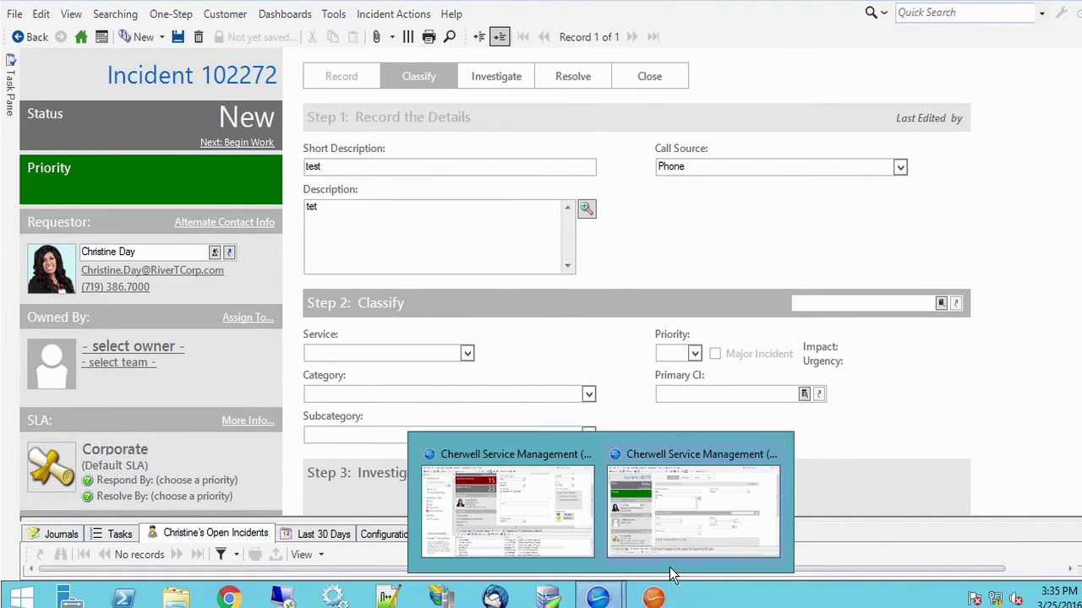
{"action": "left_click", "coordinate": [587, 529]}
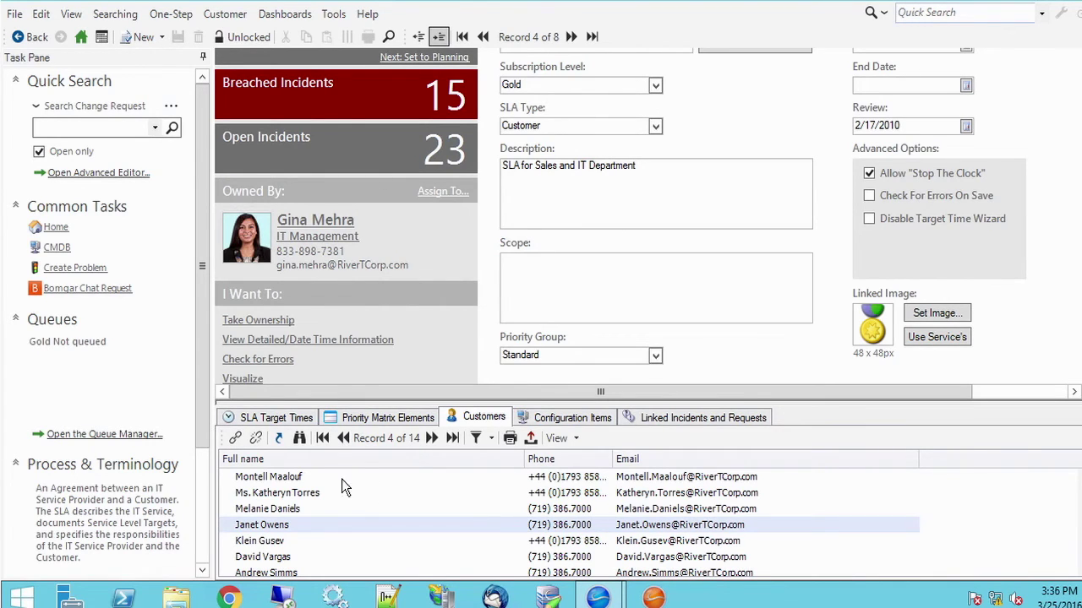
{"action": "left_click", "coordinate": [235, 437]}
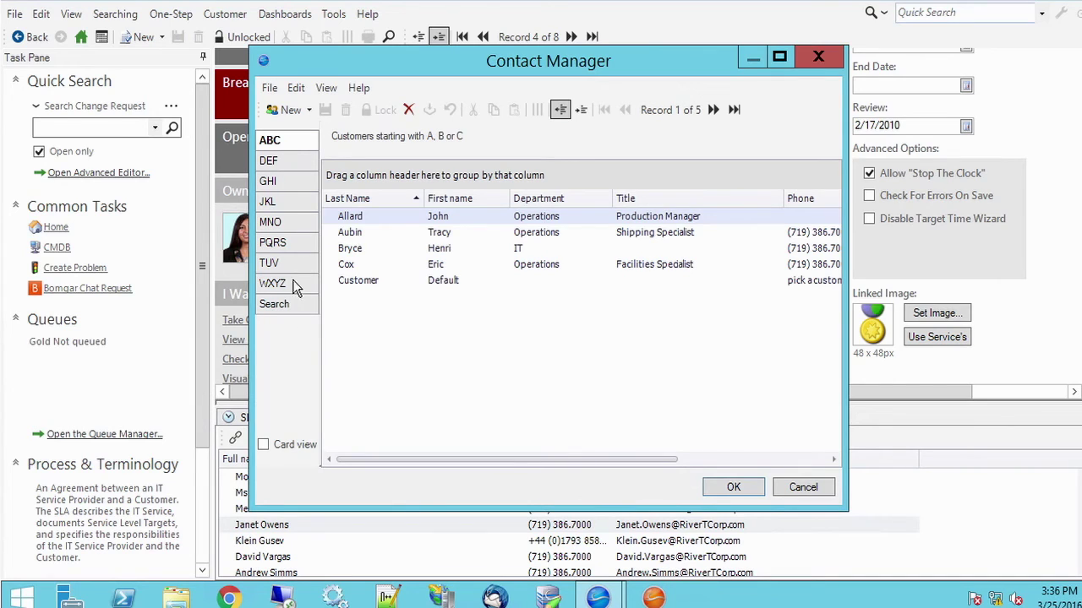
{"action": "left_click", "coordinate": [283, 162]}
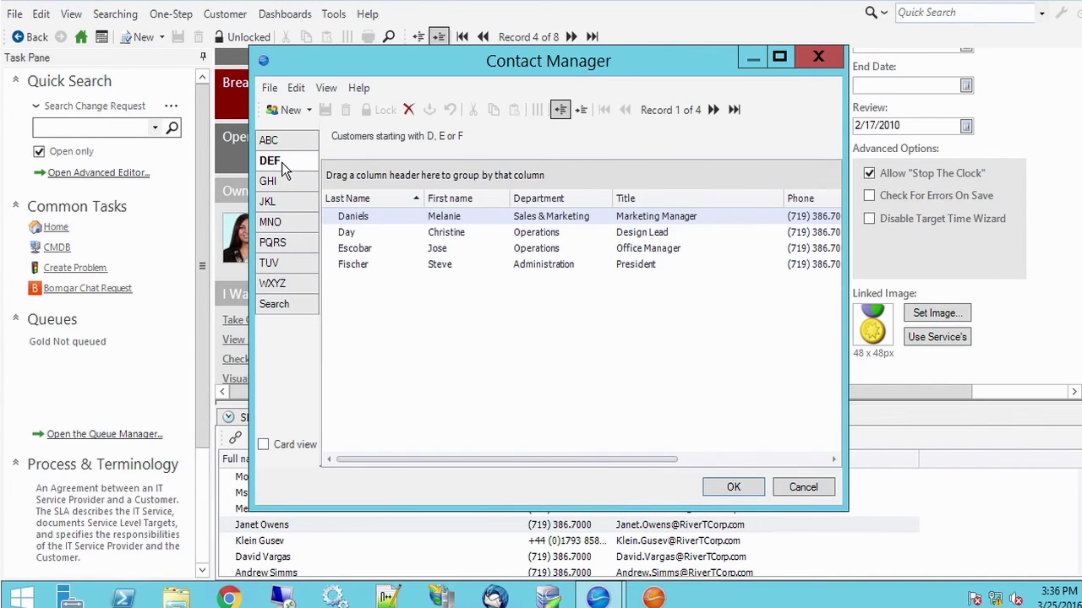
{"action": "double_click", "coordinate": [461, 241]}
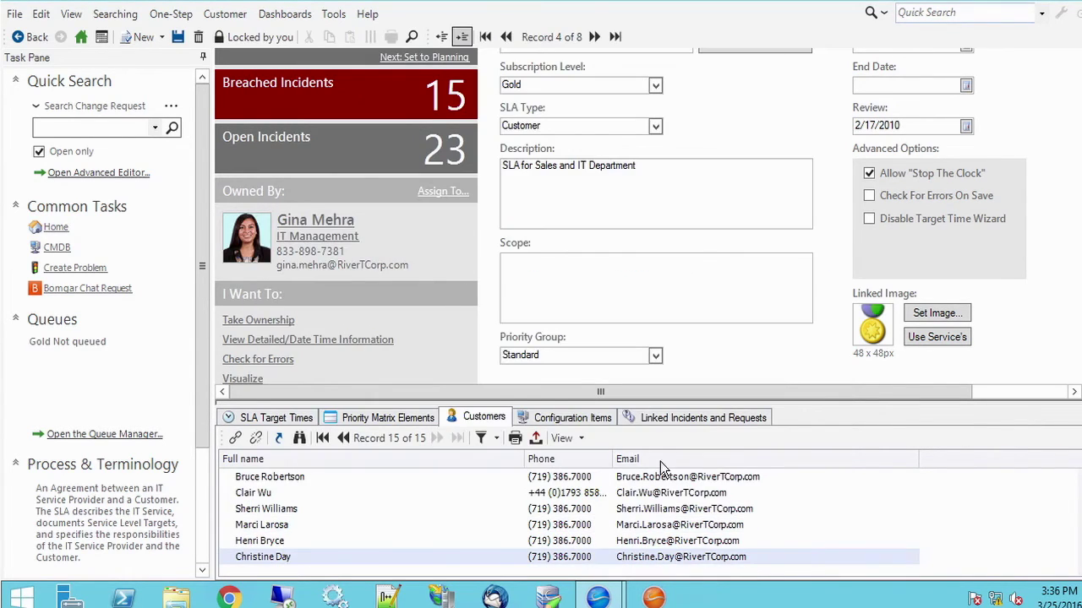
{"action": "left_click", "coordinate": [177, 36]}
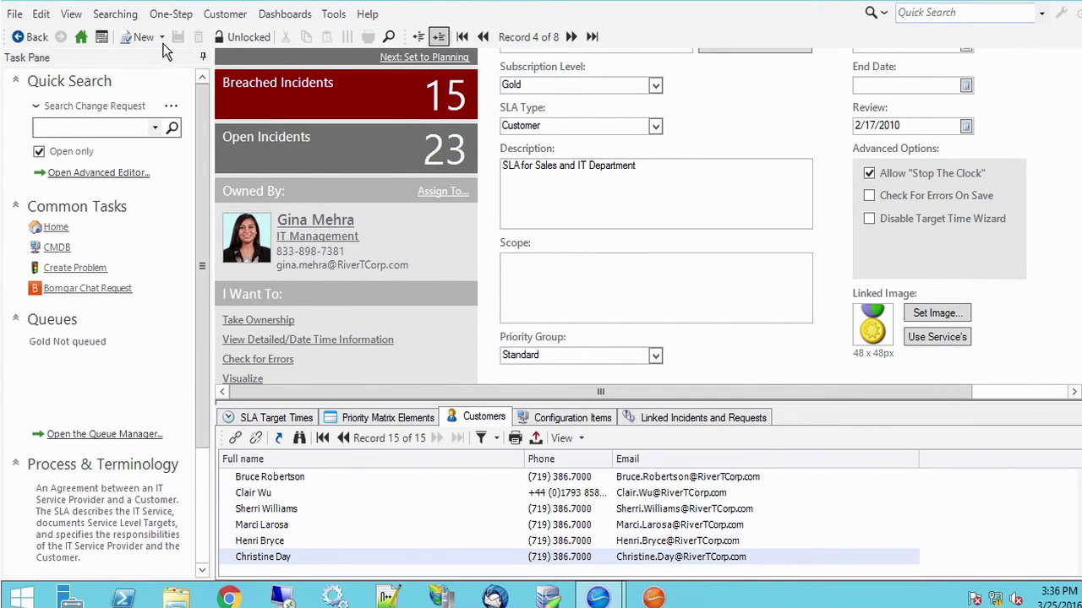
- Switch back to the incident window and create a new Incident, discarding the unsaved one
{"action": "left_click", "coordinate": [163, 38]}
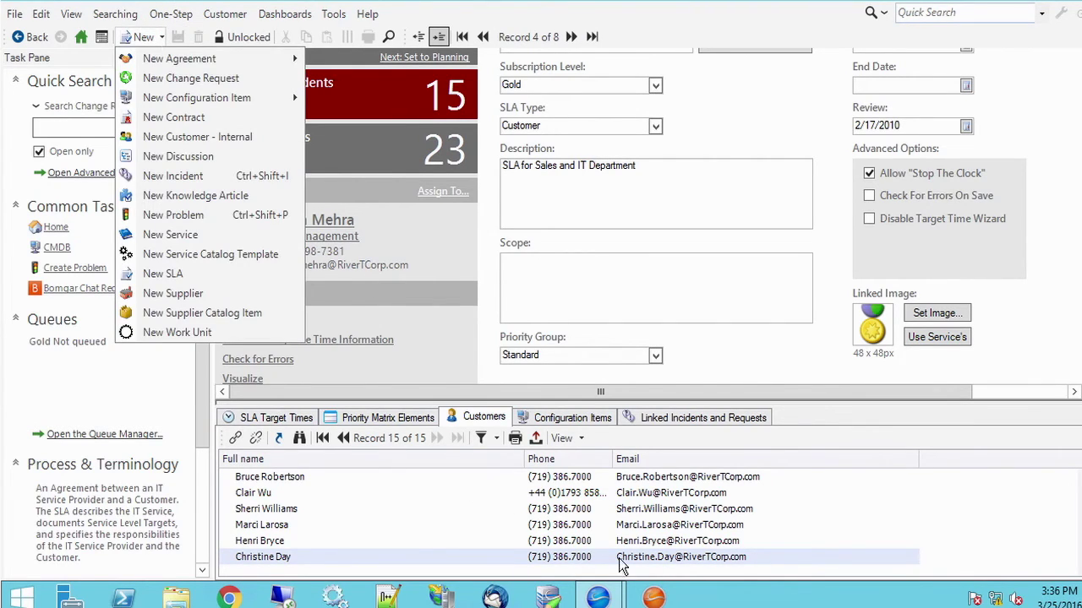
{"action": "left_click", "coordinate": [613, 598]}
{"action": "left_click", "coordinate": [621, 550]}
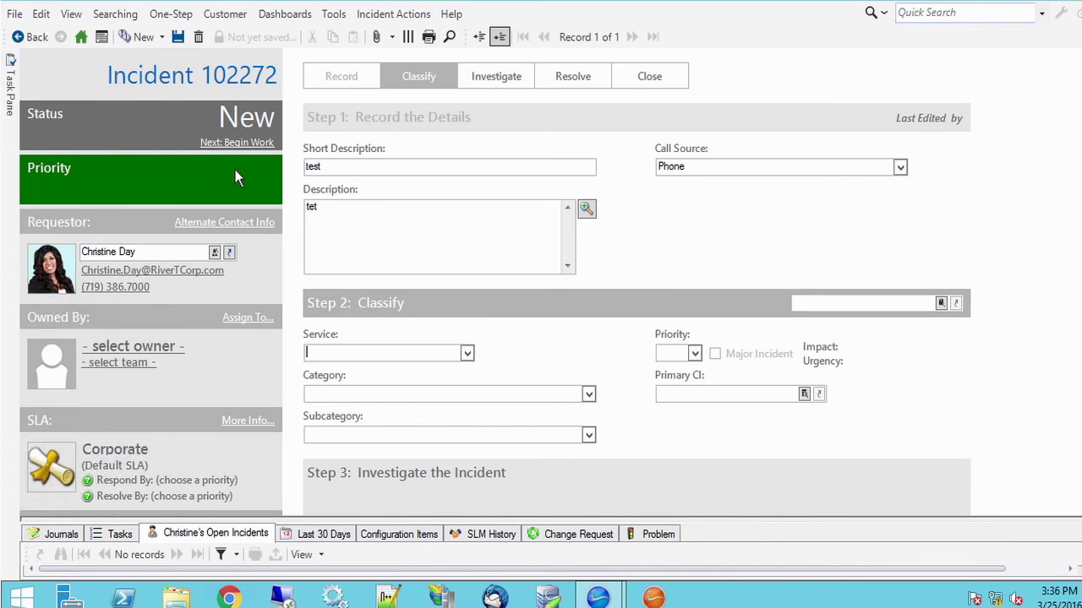
{"action": "left_click", "coordinate": [162, 38]}
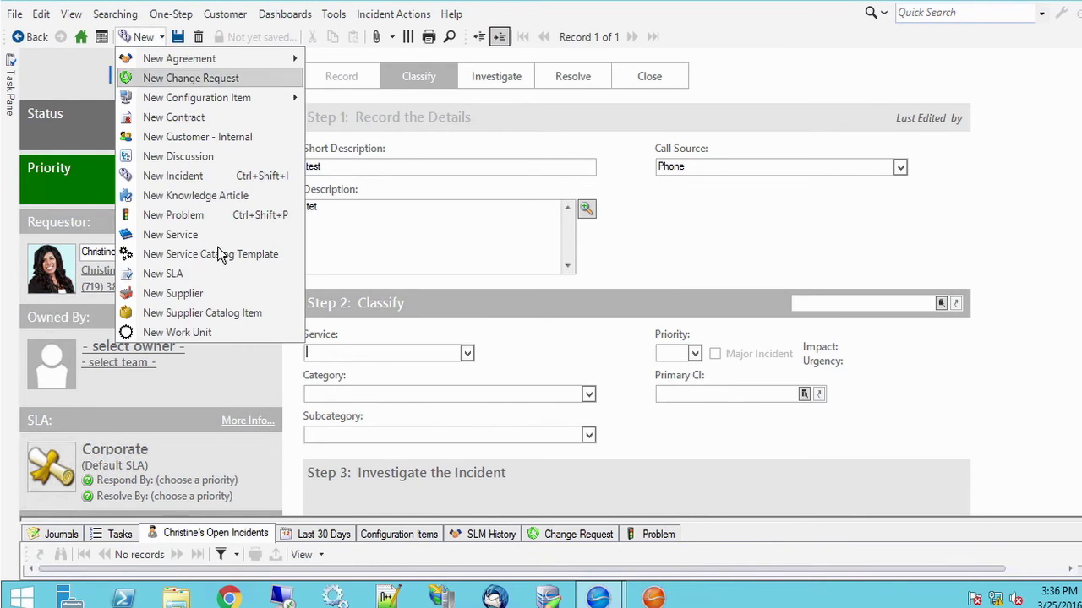
{"action": "left_click", "coordinate": [197, 176]}
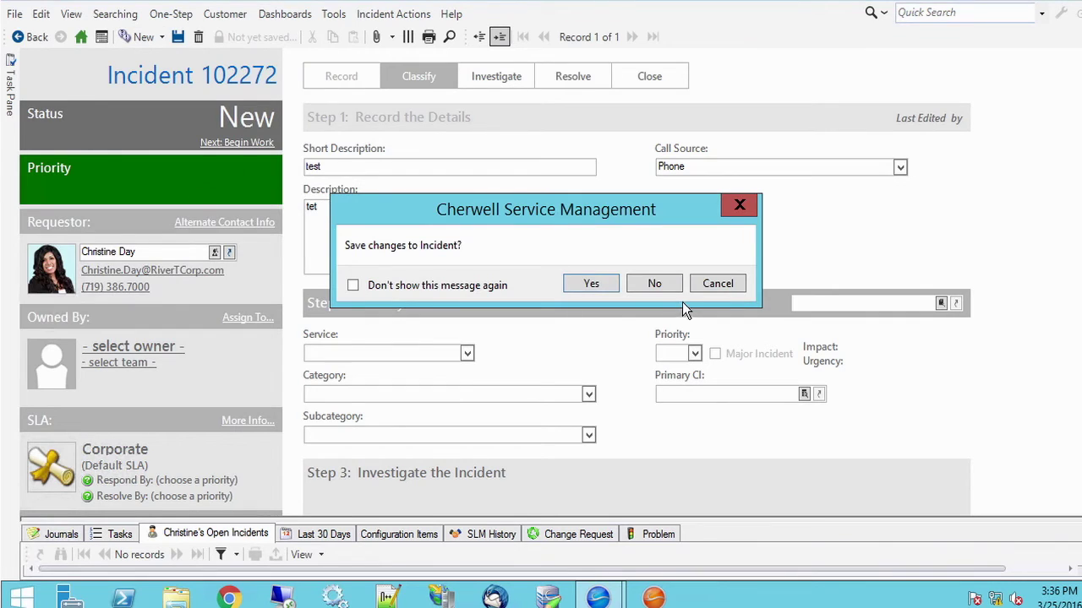
{"action": "left_click", "coordinate": [655, 285]}
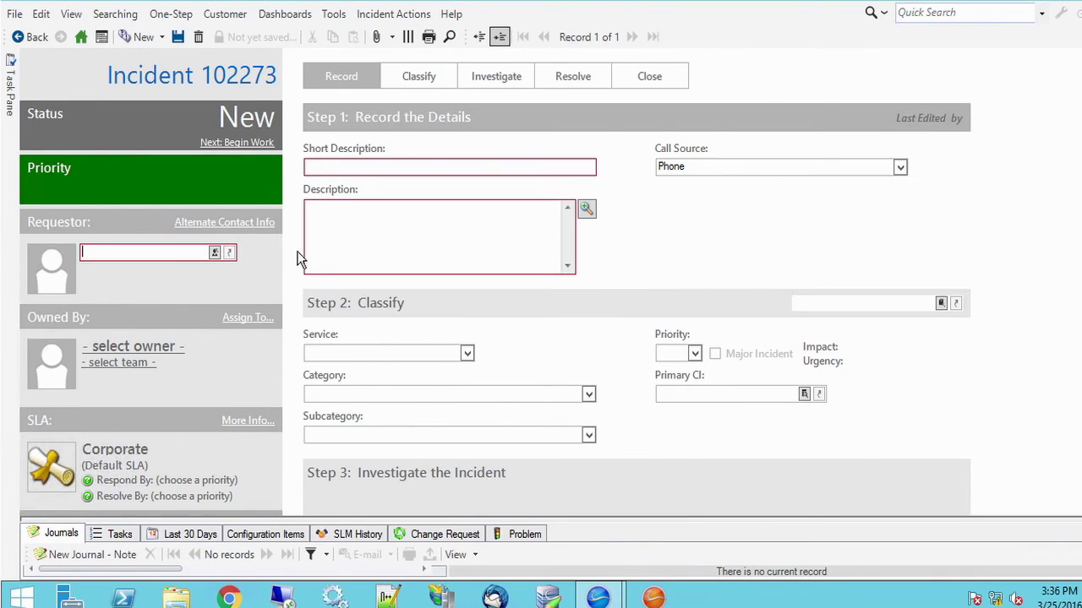
- Set the new incident's requestor to the Design Lead in Operations from the D-E-F contacts
{"action": "left_click", "coordinate": [214, 252]}
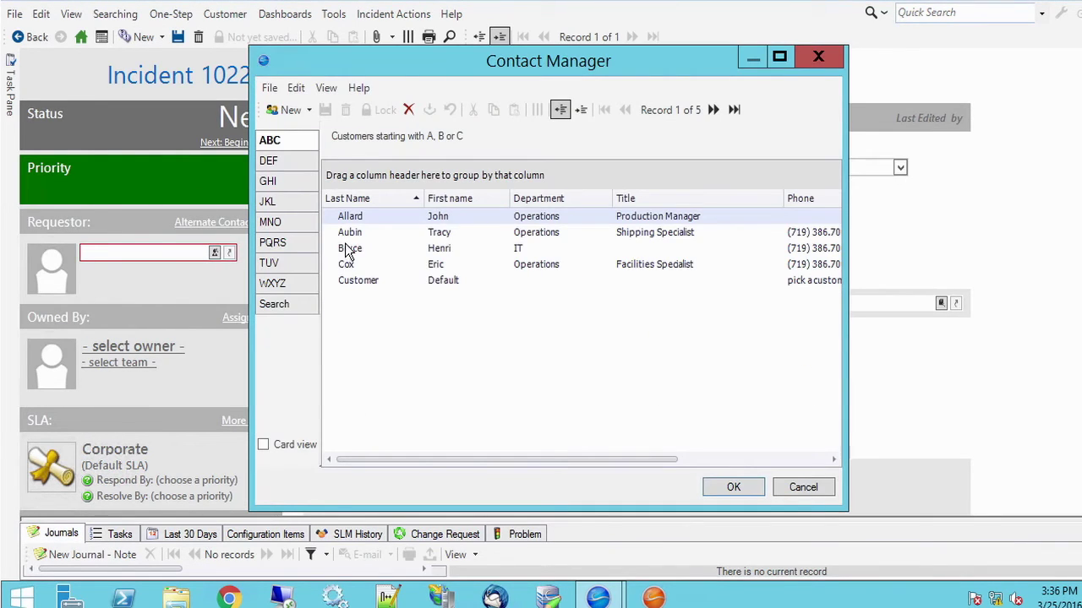
{"action": "left_click", "coordinate": [268, 161]}
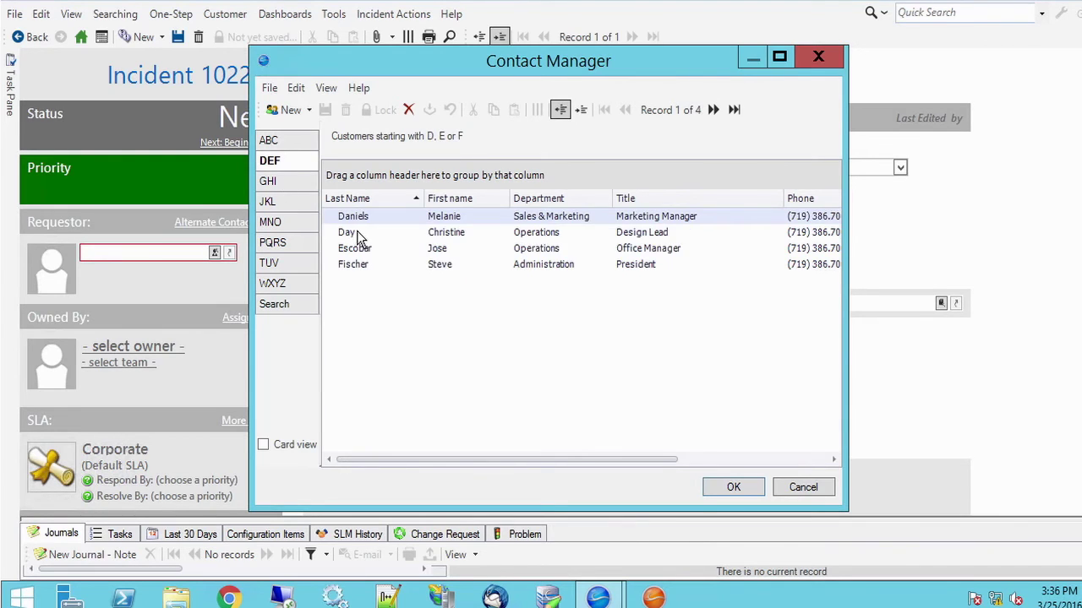
{"action": "double_click", "coordinate": [357, 231]}
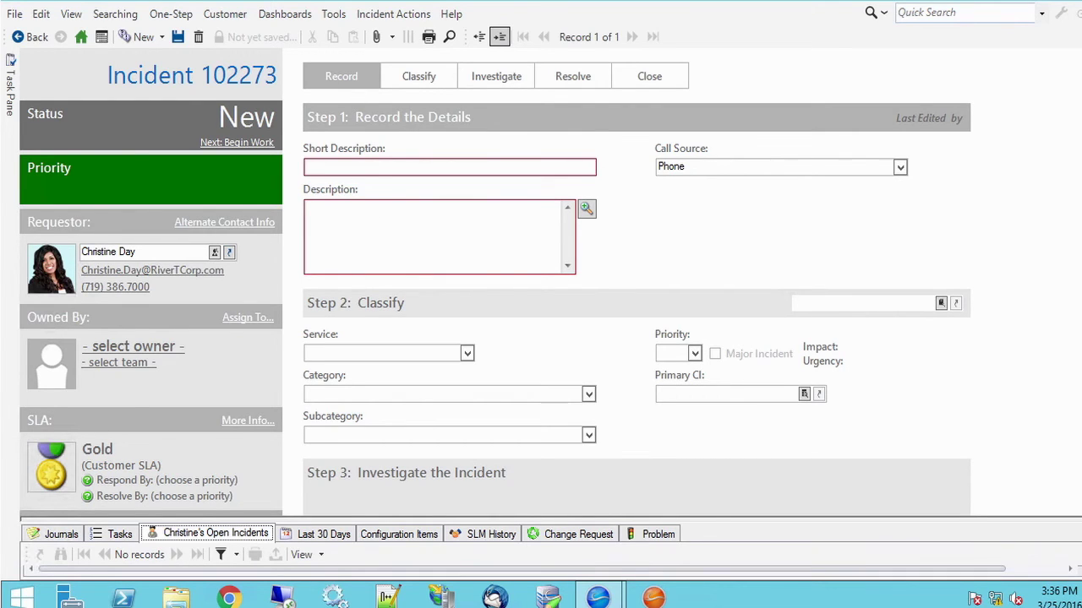
- Open the Desktop Management SLA from the SLA list in the other window and view its linked services
{"action": "mouse_move", "coordinate": [598, 596]}
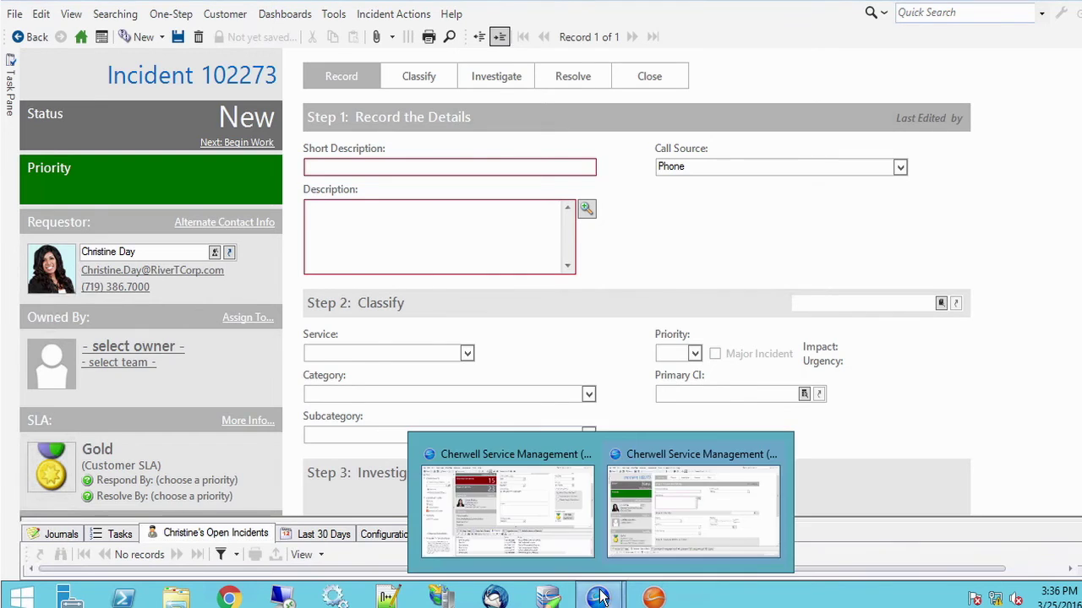
{"action": "left_click", "coordinate": [498, 507]}
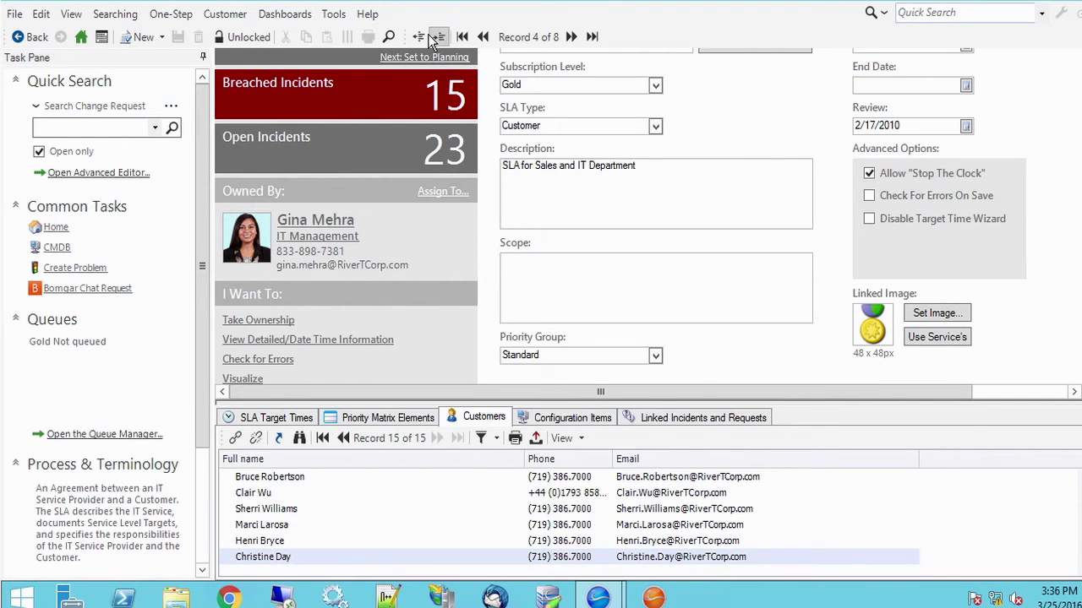
{"action": "left_click", "coordinate": [421, 37]}
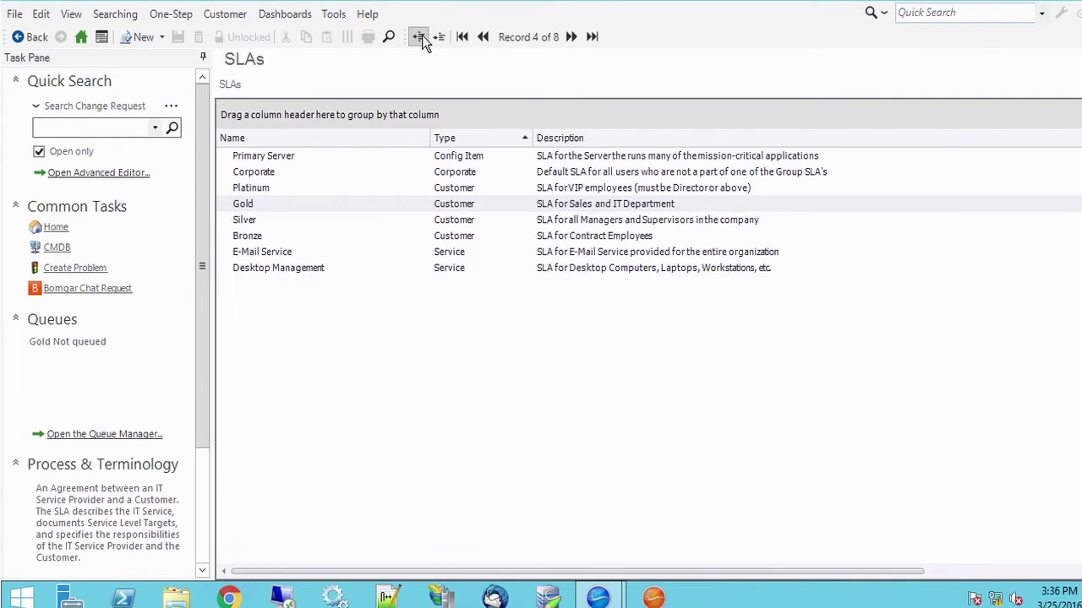
{"action": "double_click", "coordinate": [456, 268]}
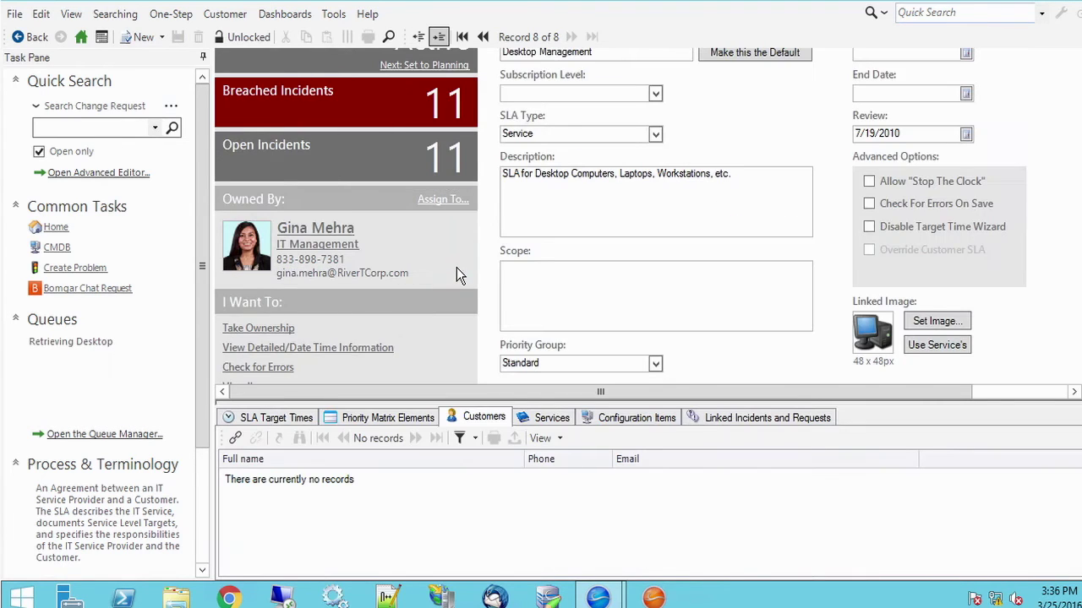
{"action": "left_click", "coordinate": [545, 420]}
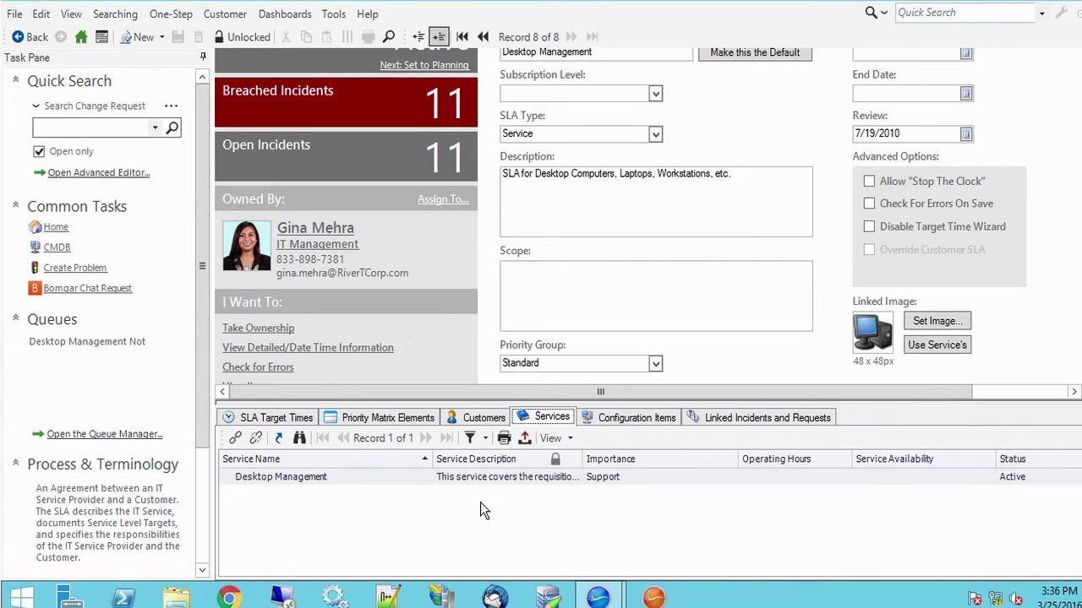
- Return to the new incident and enter "dfdf" as both its Short Description and Description
{"action": "mouse_move", "coordinate": [597, 597]}
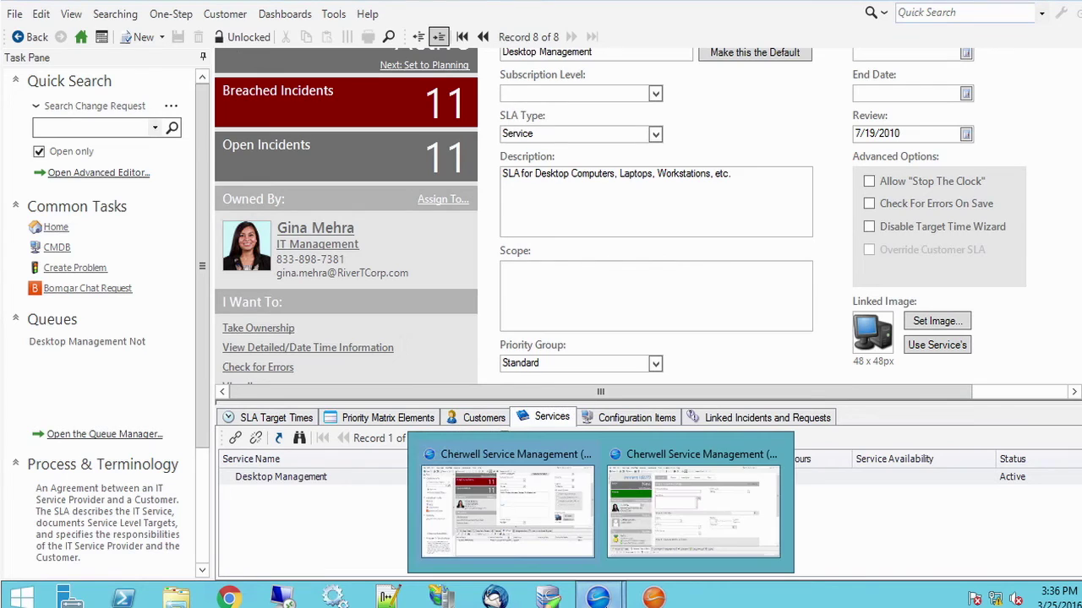
{"action": "left_click", "coordinate": [655, 534]}
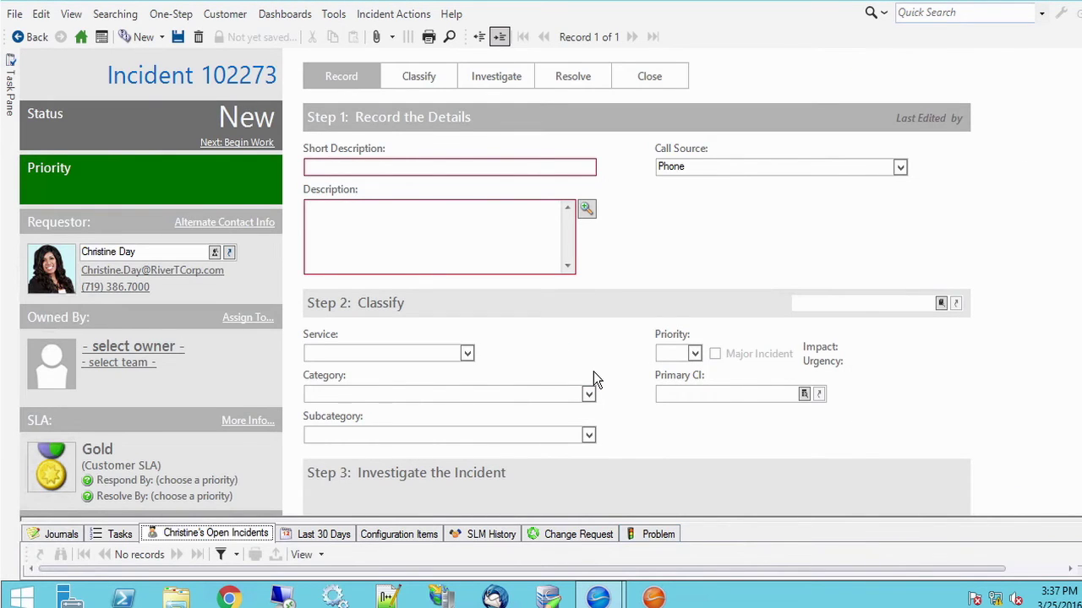
{"action": "left_click", "coordinate": [417, 167]}
{"action": "type", "text": "dfdf"}
{"action": "left_click", "coordinate": [413, 249]}
{"action": "type", "text": "dfdf"}
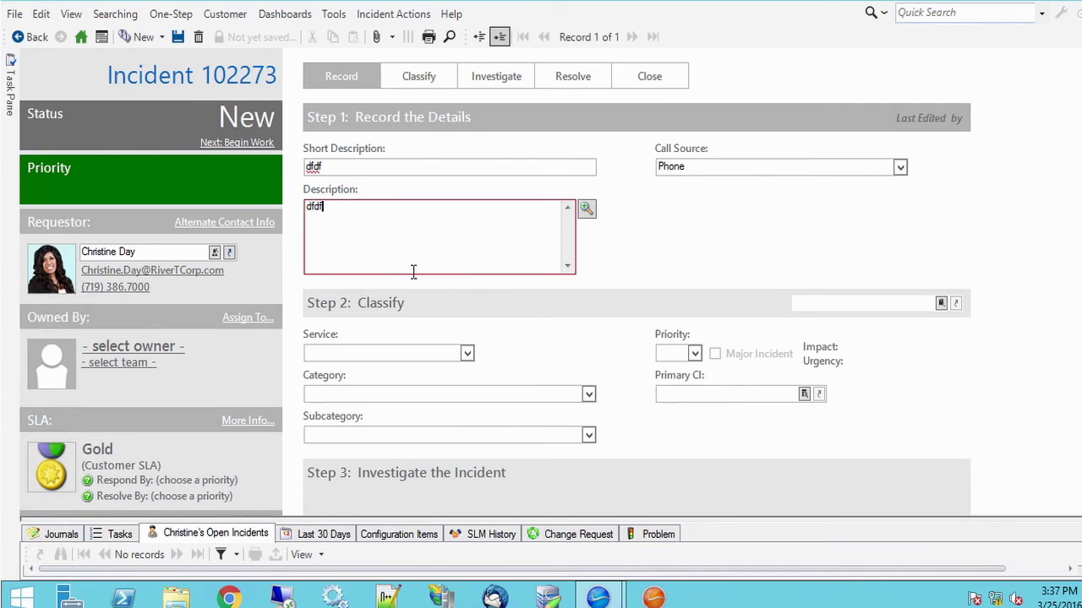
- Classify the incident with the Desktop Management service and priority 3 (Department impact, Medium urgency), and save it
{"action": "left_click", "coordinate": [467, 353]}
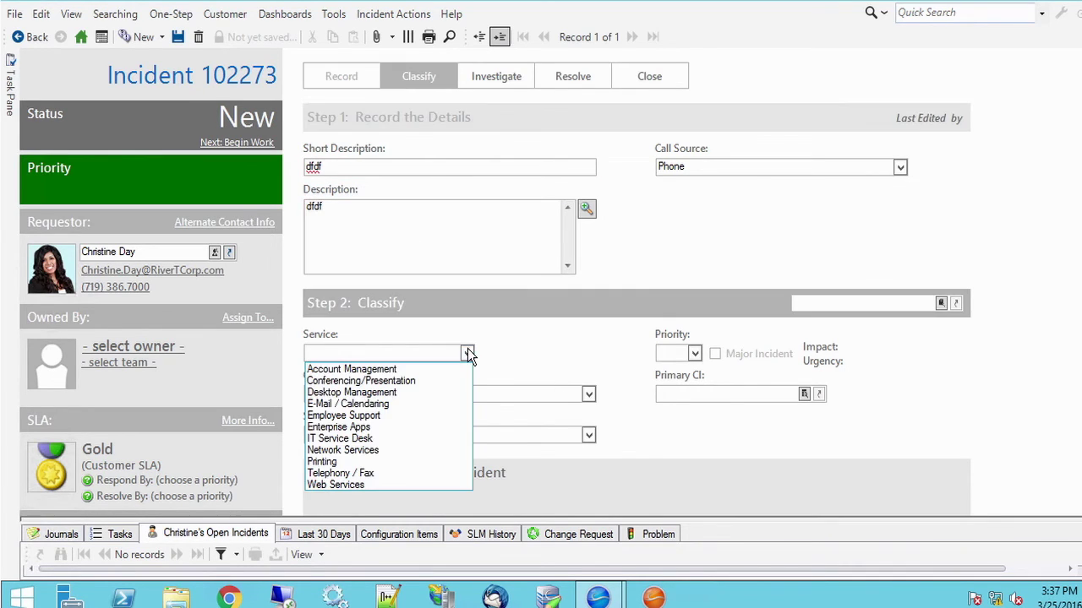
{"action": "left_click", "coordinate": [419, 392]}
{"action": "left_click", "coordinate": [694, 355]}
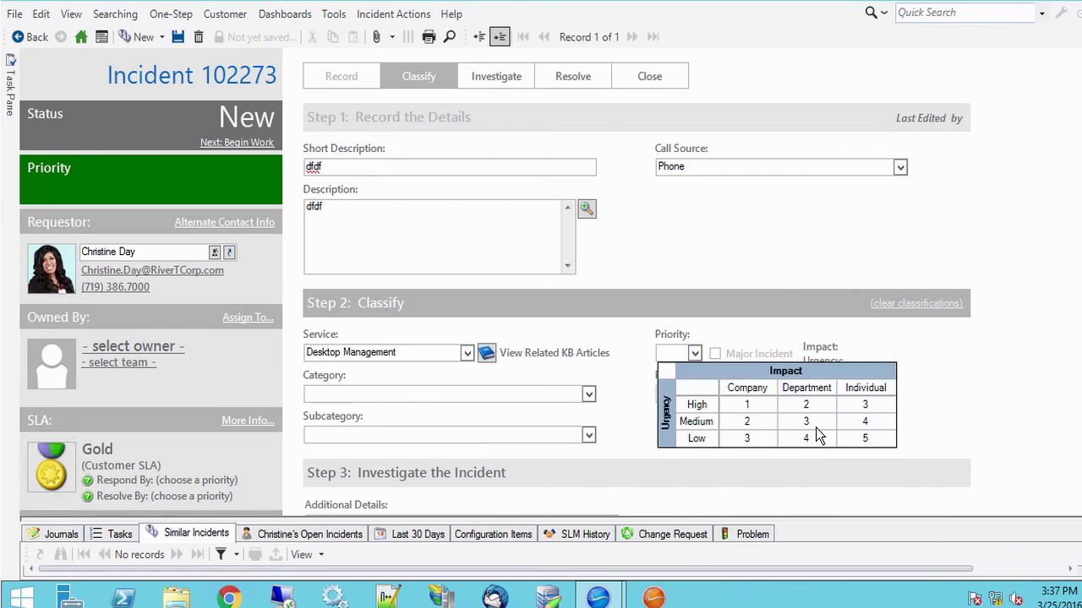
{"action": "left_click", "coordinate": [814, 419]}
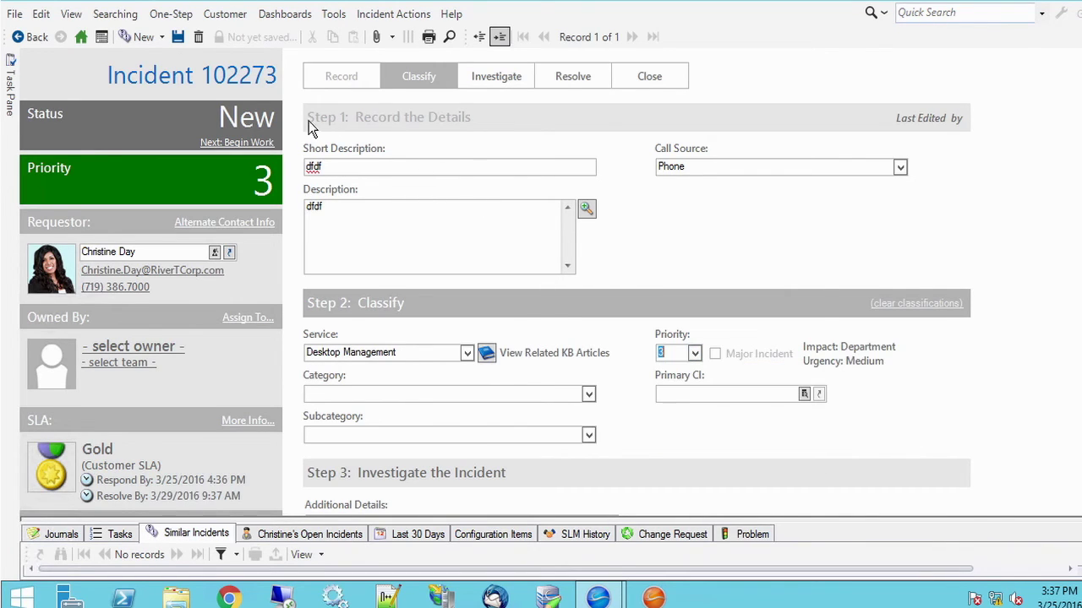
{"action": "left_click", "coordinate": [179, 38]}
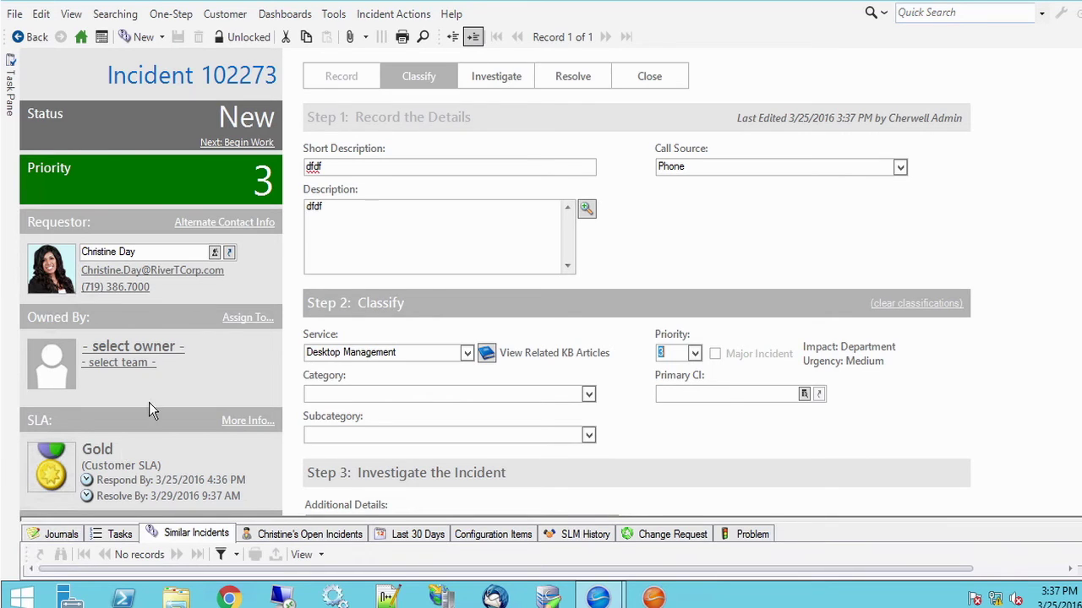
- Clear the contact search to list all customers and change the incident's requestor to the Facilities Specialist in Operations
{"action": "left_click", "coordinate": [218, 251]}
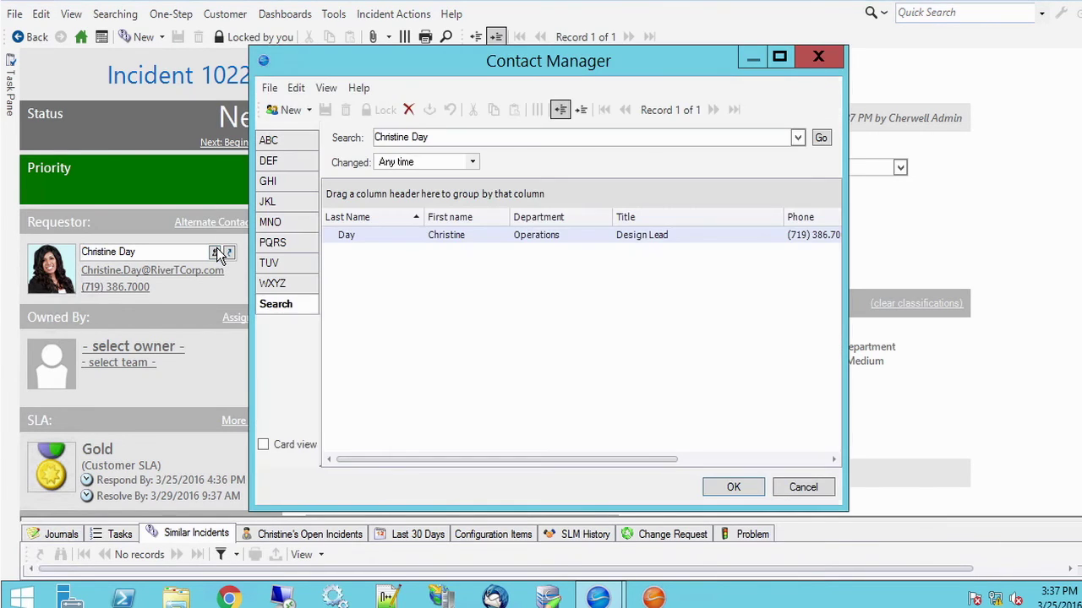
{"action": "left_click_drag", "start_coordinate": [747, 137], "coordinate": [260, 131]}
{"action": "key", "text": "BackSpace"}
{"action": "left_click_drag", "start_coordinate": [517, 62], "coordinate": [818, 59]}
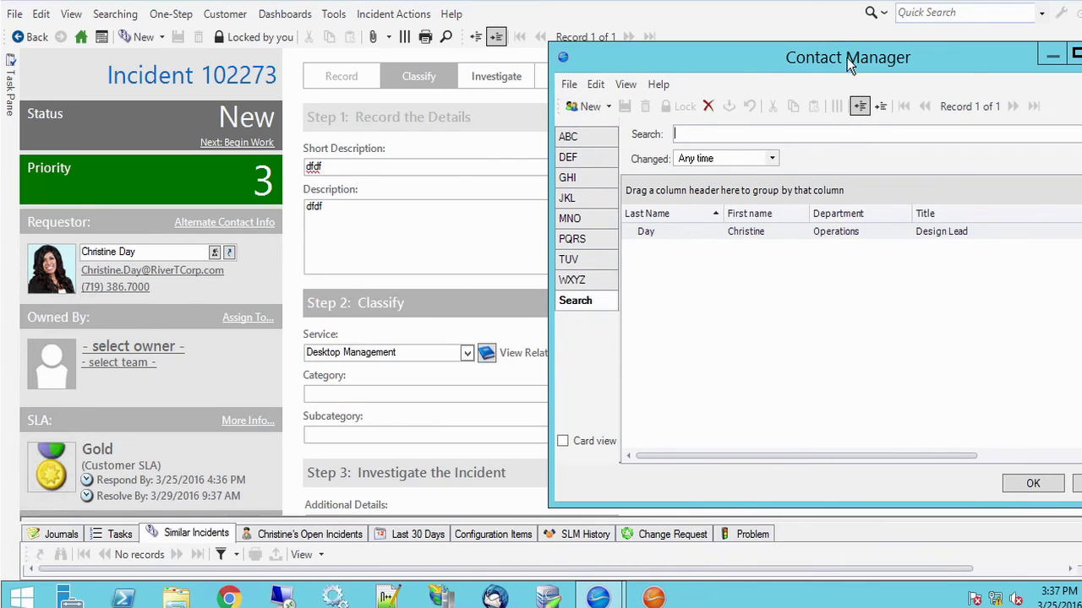
{"action": "left_click_drag", "start_coordinate": [847, 59], "coordinate": [667, 59]}
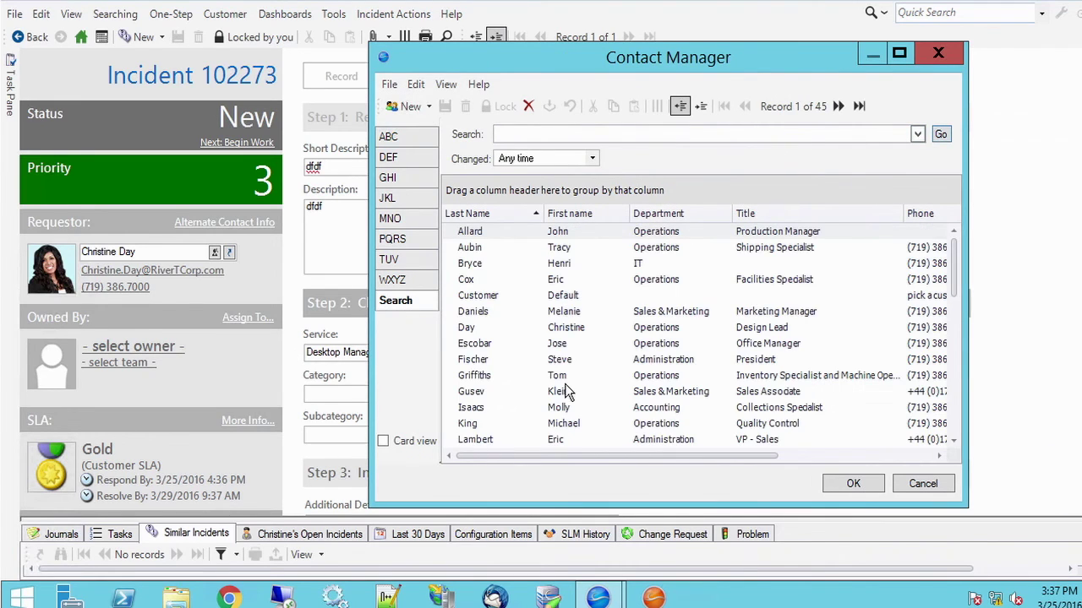
{"action": "left_click", "coordinate": [667, 280]}
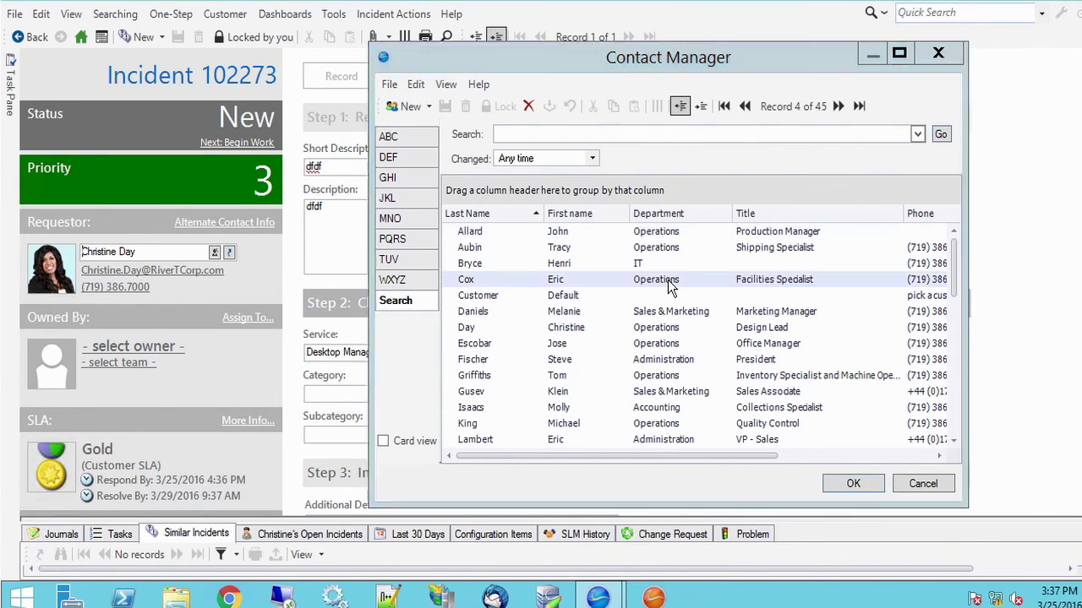
{"action": "double_click", "coordinate": [667, 280]}
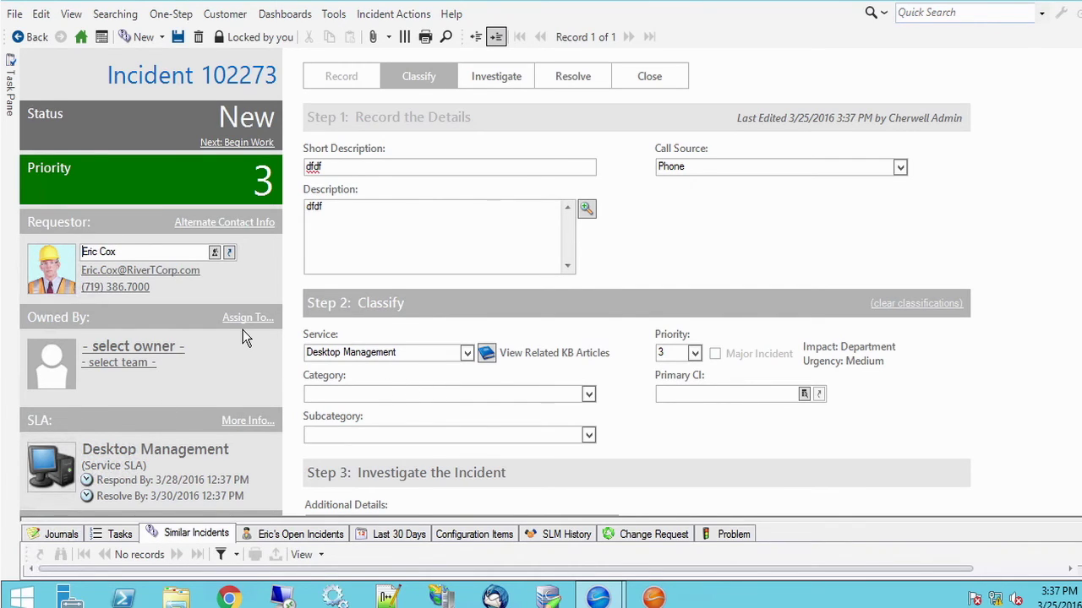
- Change the incident's Service to Account Management and finally to E-Mail / Calendaring
{"action": "left_click", "coordinate": [466, 353]}
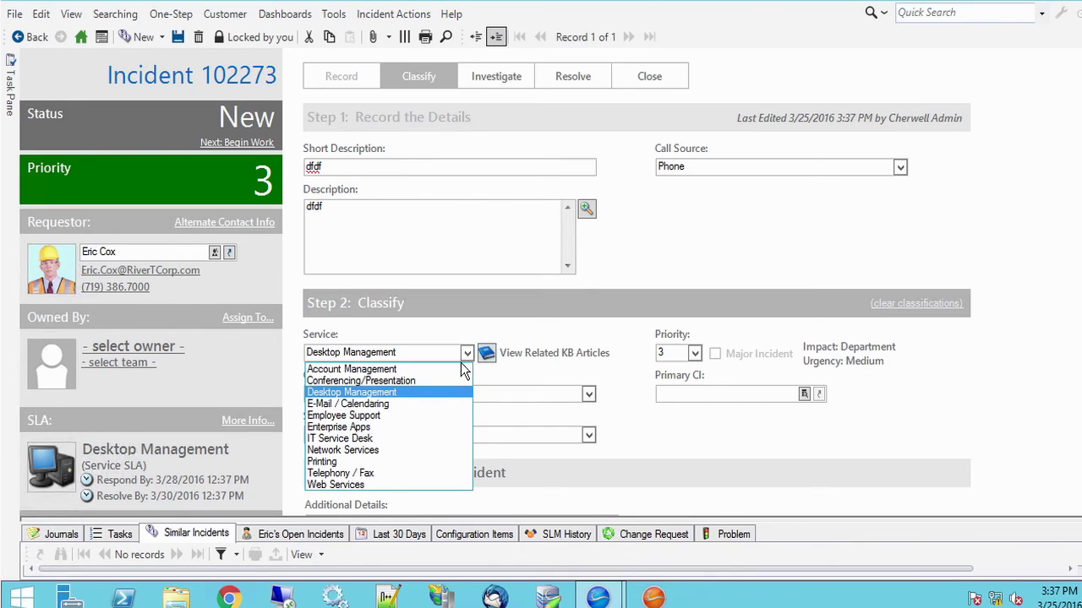
{"action": "left_click", "coordinate": [414, 374]}
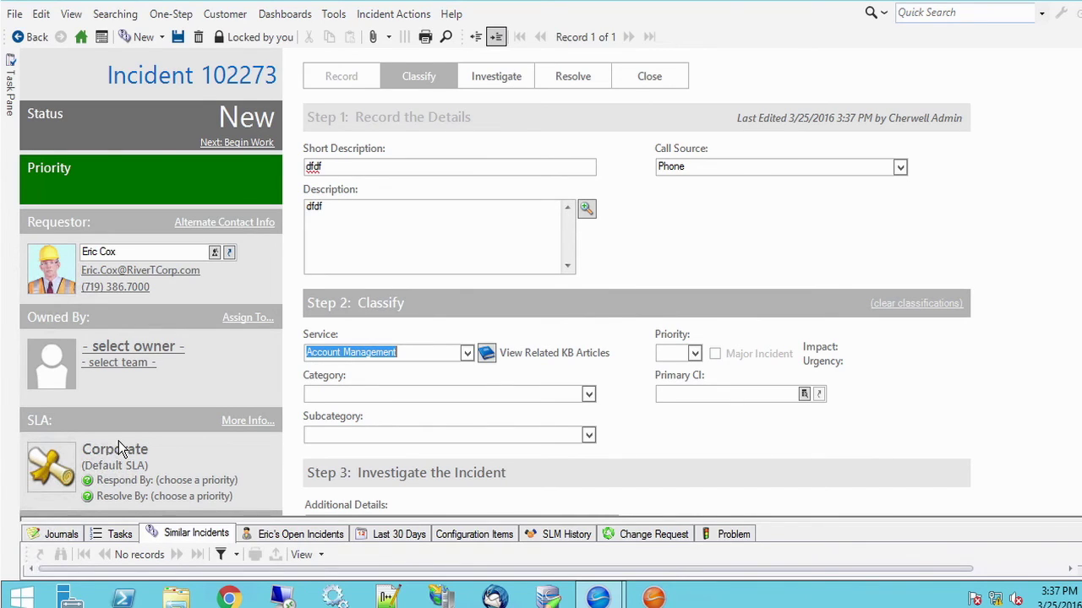
{"action": "left_click", "coordinate": [467, 353]}
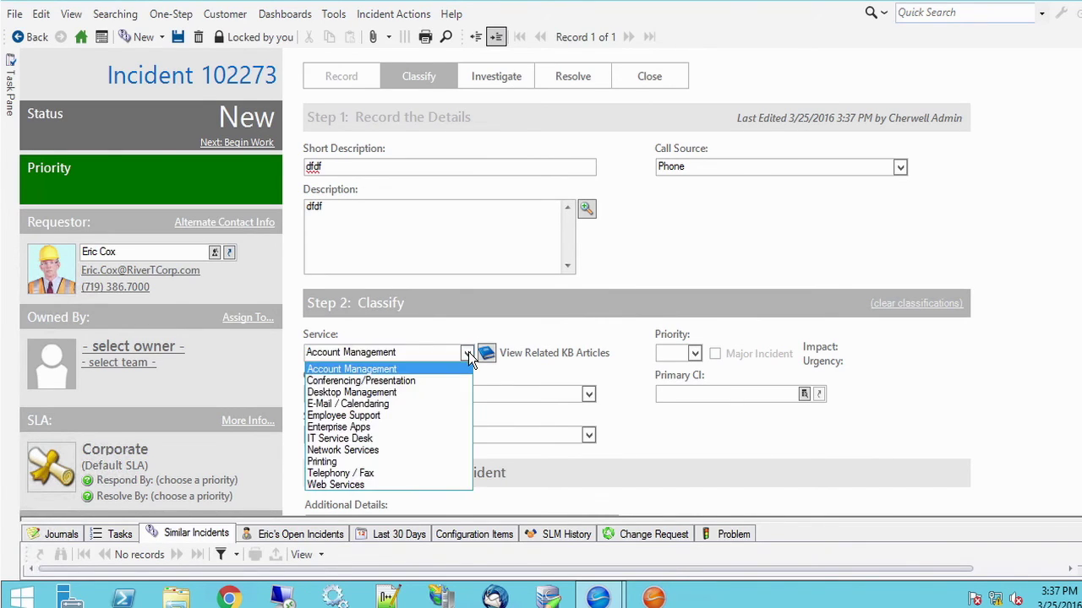
{"action": "left_click", "coordinate": [409, 402]}
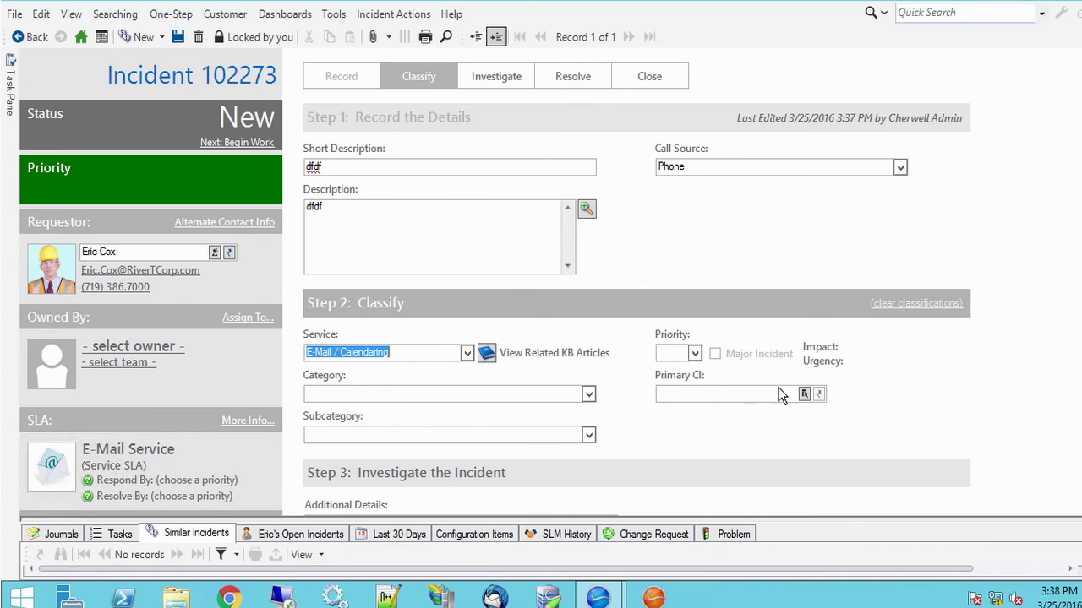
- Browse the Primary CI choices for all customers, filtered to Config - Server, and close the selection without choosing one
{"action": "left_click", "coordinate": [804, 394]}
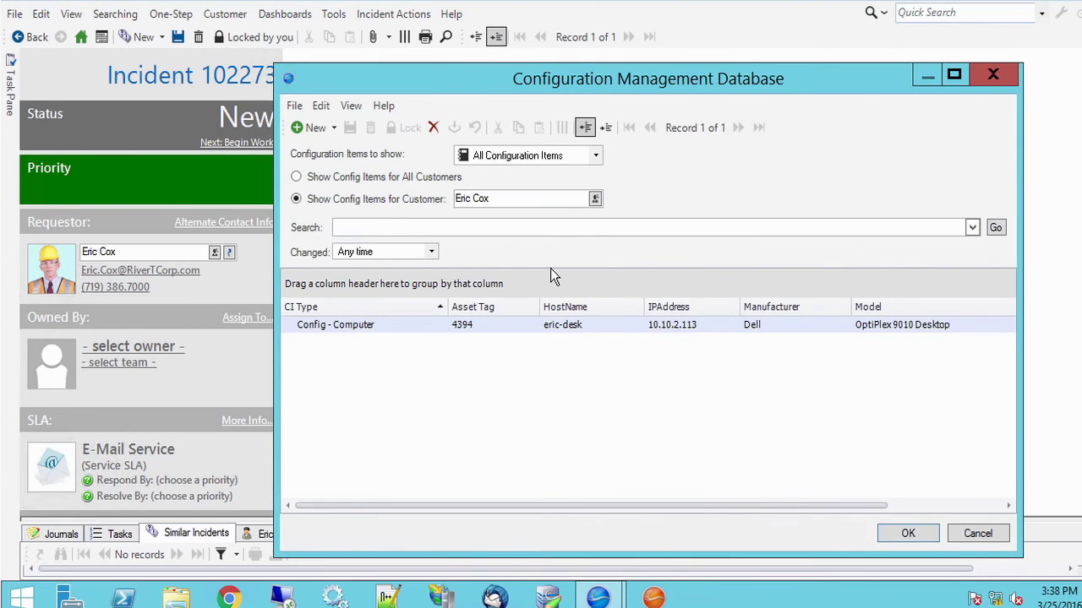
{"action": "left_click", "coordinate": [392, 177]}
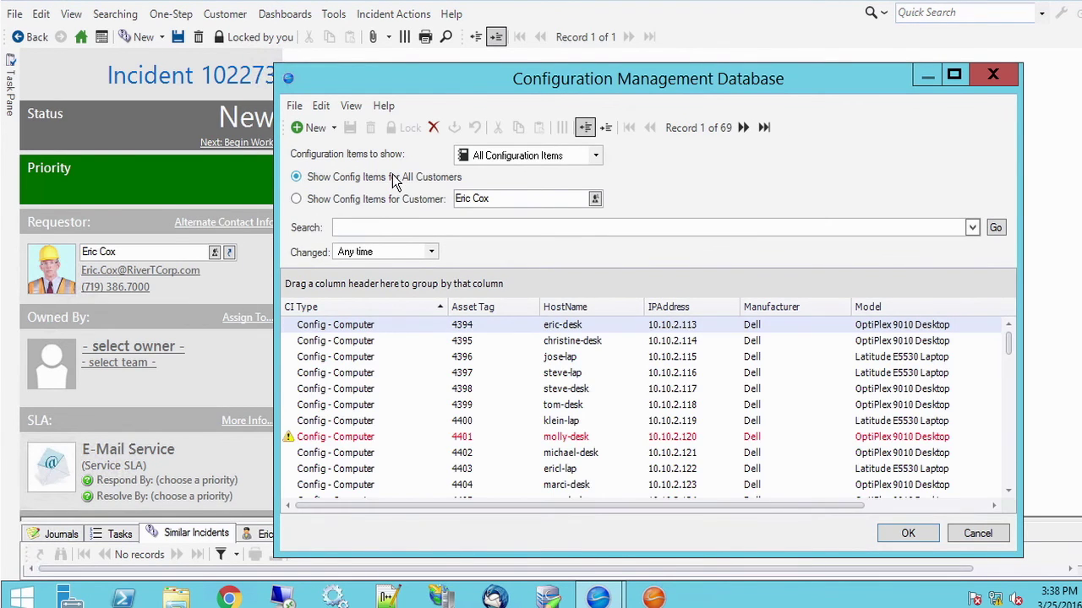
{"action": "left_click", "coordinate": [594, 155]}
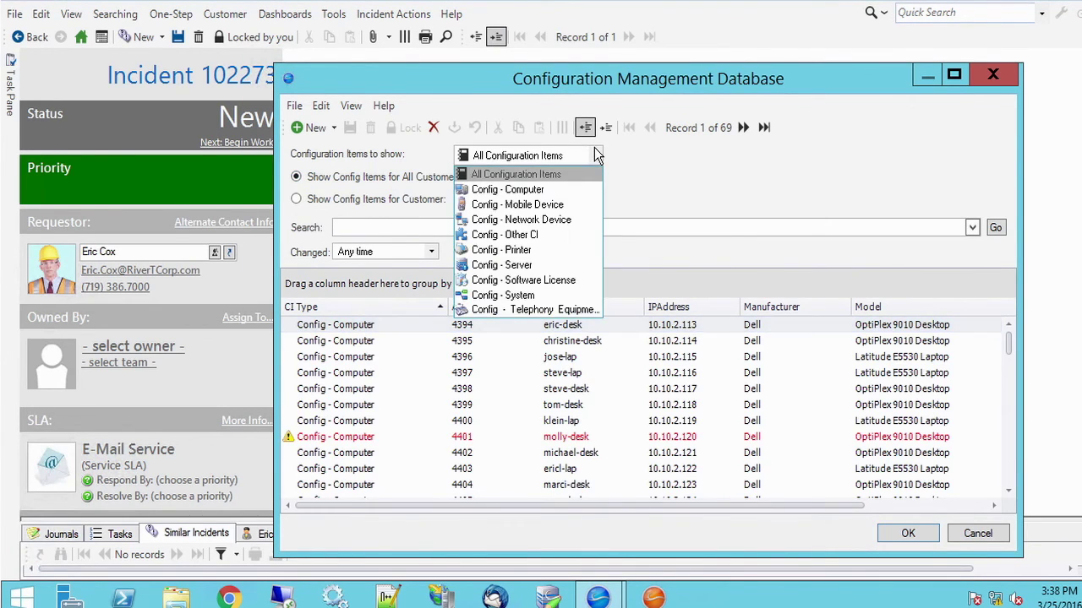
{"action": "left_click", "coordinate": [540, 266]}
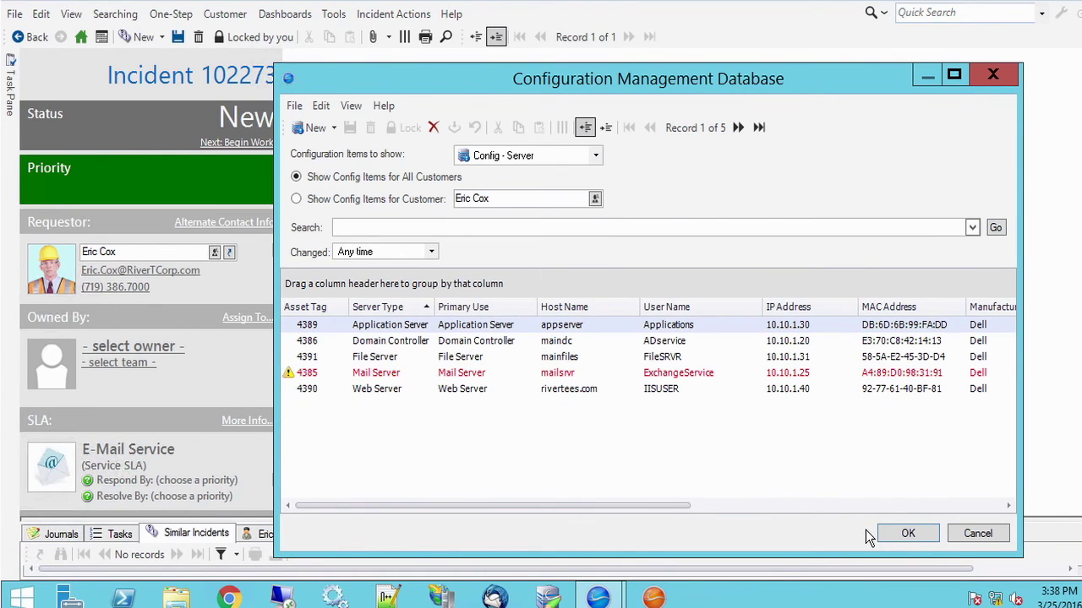
{"action": "left_click_drag", "start_coordinate": [690, 506], "coordinate": [620, 497]}
{"action": "left_click", "coordinate": [978, 533]}
- Switch to the other Cherwell window, list all SLAs and open the Primary Server config item SLA
{"action": "mouse_move", "coordinate": [599, 597]}
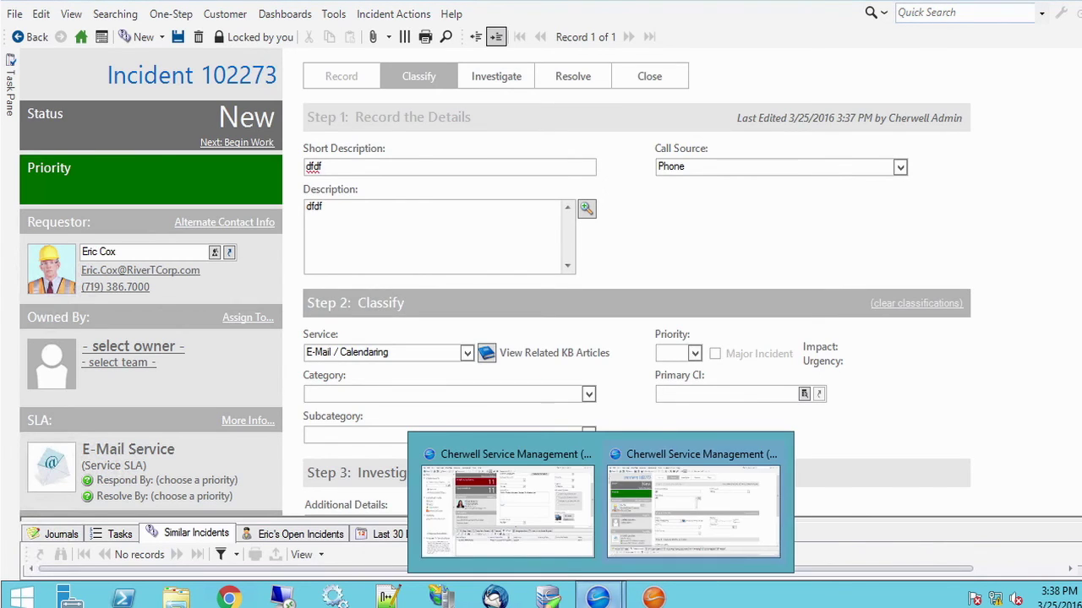
{"action": "left_click", "coordinate": [512, 532]}
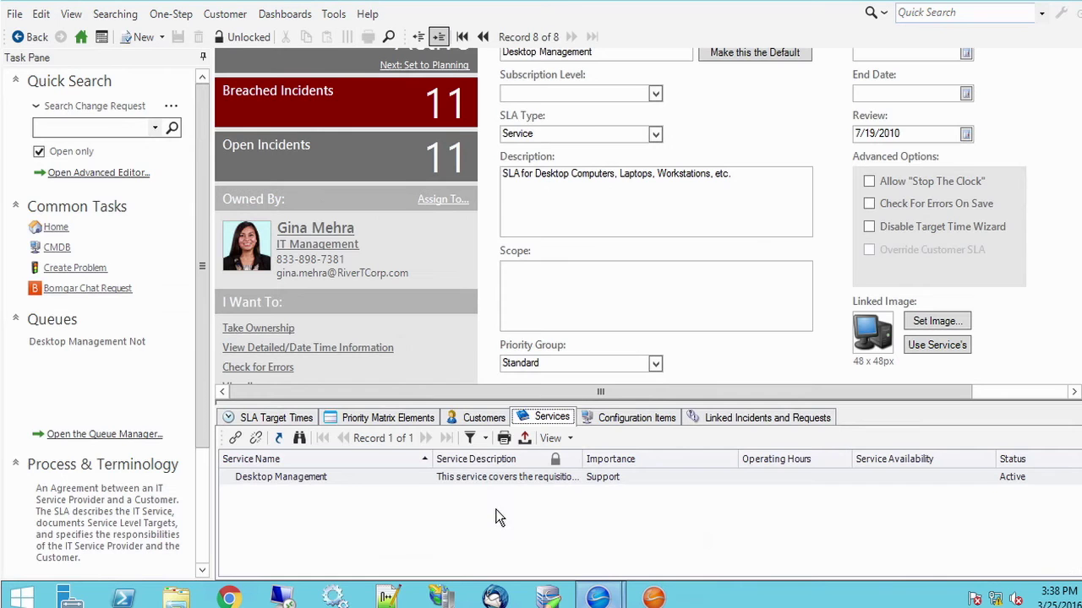
{"action": "left_click", "coordinate": [417, 39]}
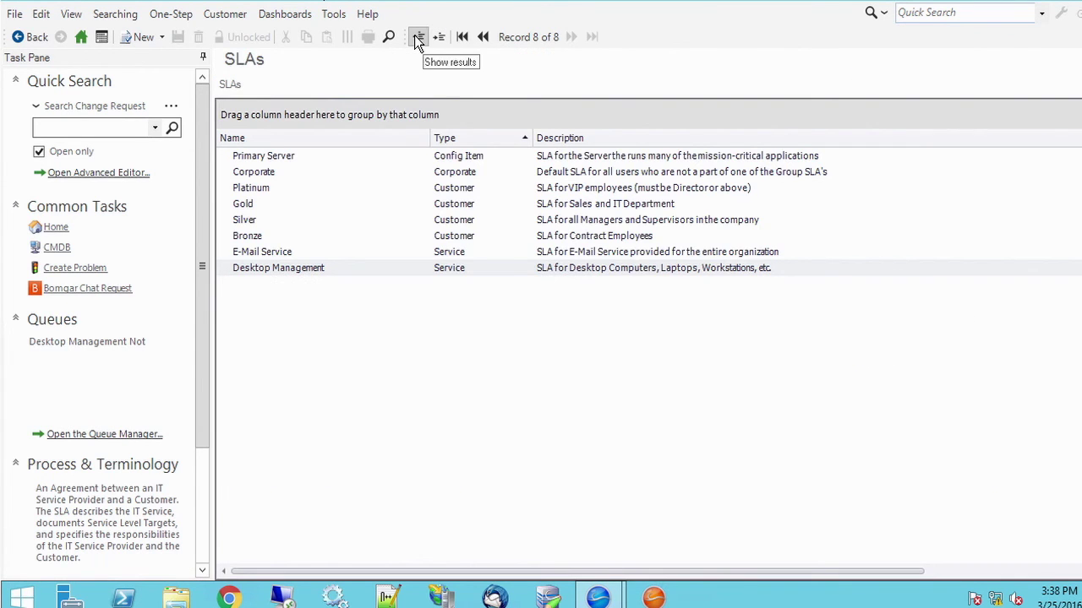
{"action": "left_click", "coordinate": [465, 159]}
{"action": "double_click", "coordinate": [465, 159]}
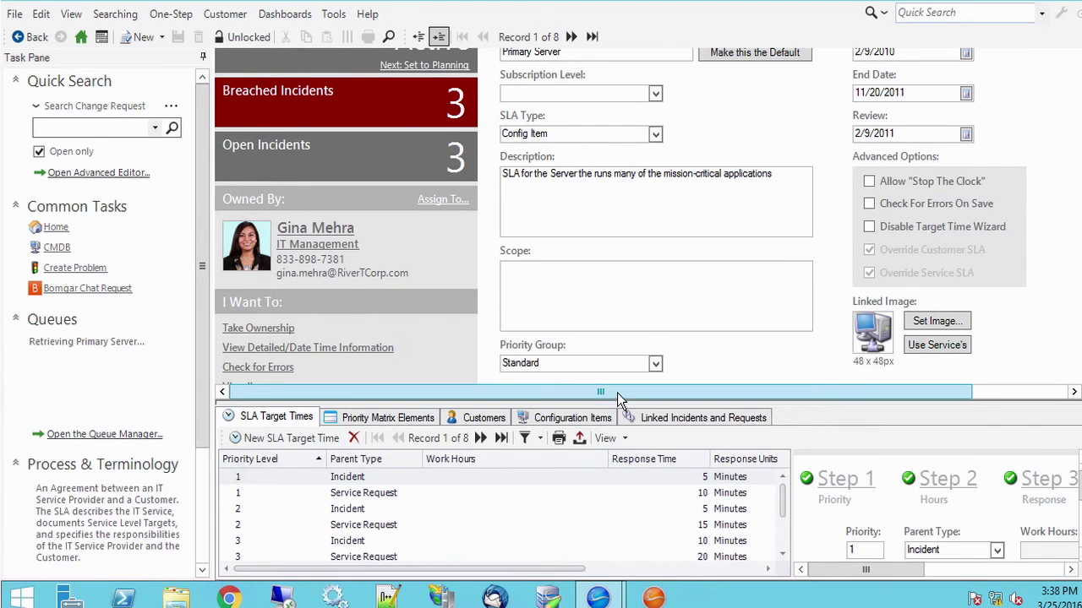
- Review the configuration items linked to the Primary Server SLA, widening the CI Type column and selecting the maindc server
{"action": "left_click", "coordinate": [591, 419]}
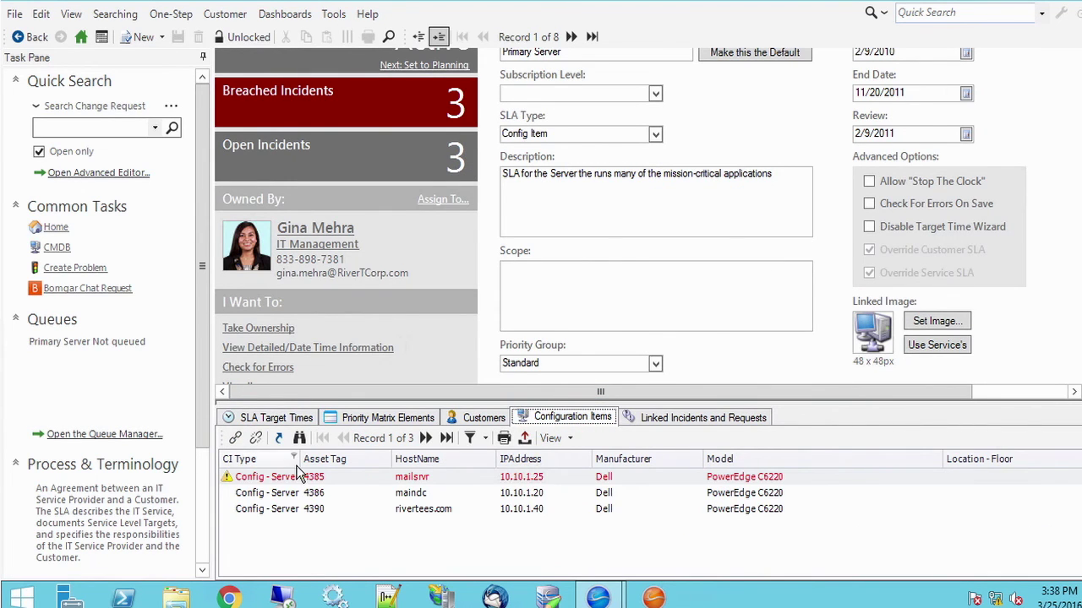
{"action": "left_click_drag", "start_coordinate": [300, 459], "coordinate": [379, 459]}
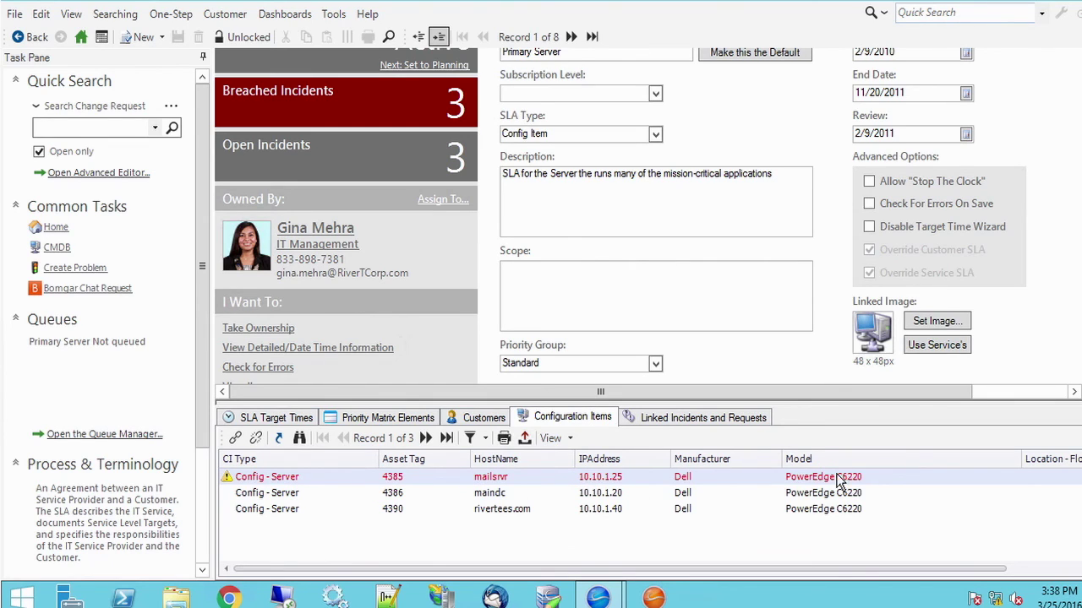
{"action": "left_click", "coordinate": [507, 494]}
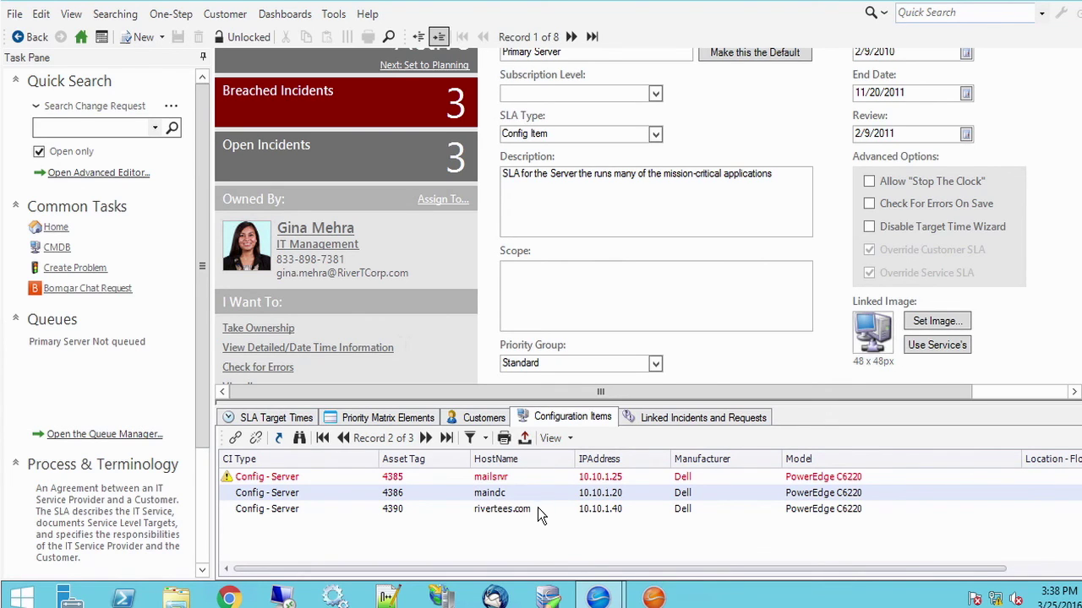
- Return to the incident and set its Primary CI to the Domain Controller server maindc, chosen from all customers' configuration items
{"action": "mouse_move", "coordinate": [601, 602]}
{"action": "left_click", "coordinate": [734, 507]}
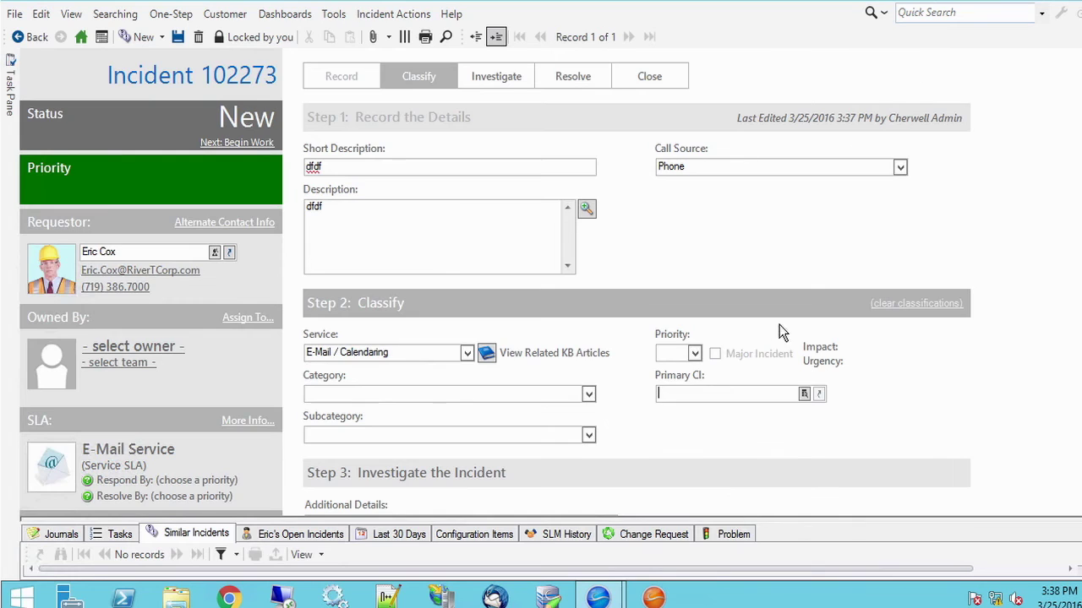
{"action": "left_click", "coordinate": [804, 394]}
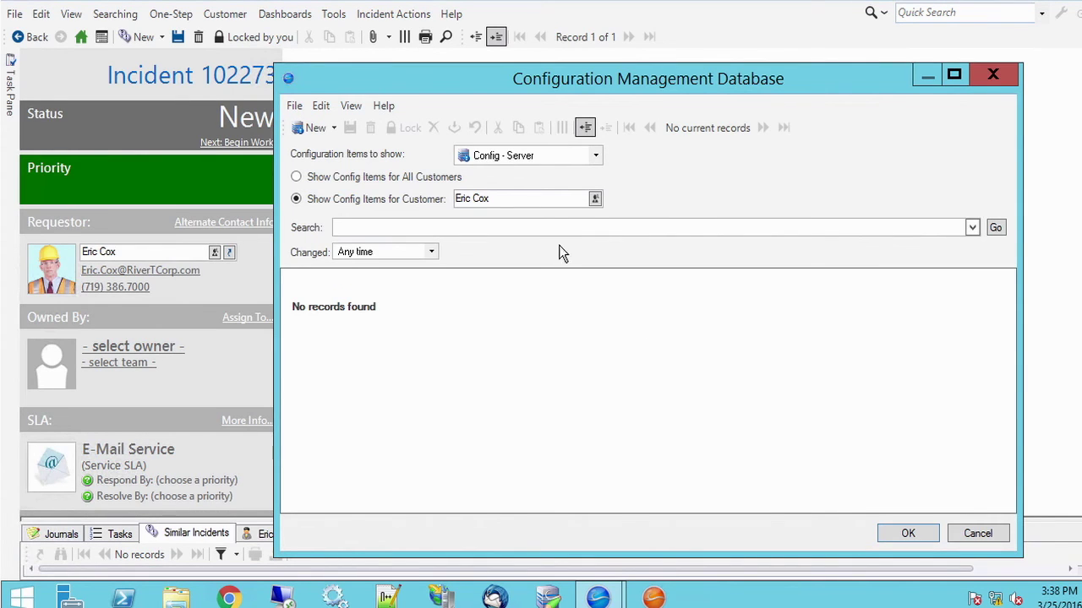
{"action": "left_click", "coordinate": [367, 178]}
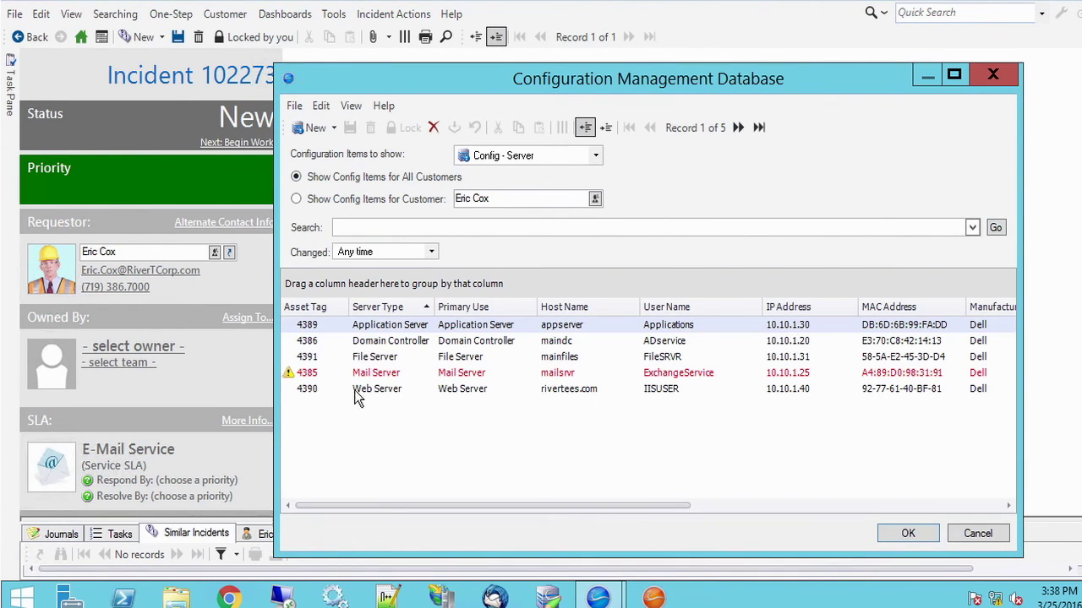
{"action": "left_click", "coordinate": [350, 340]}
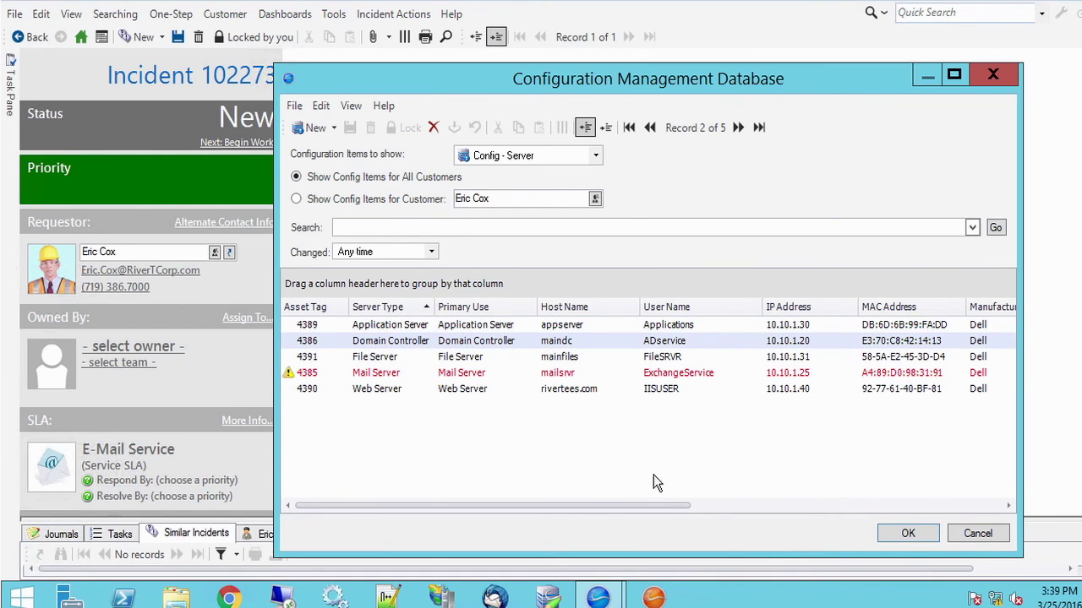
{"action": "left_click", "coordinate": [908, 534]}
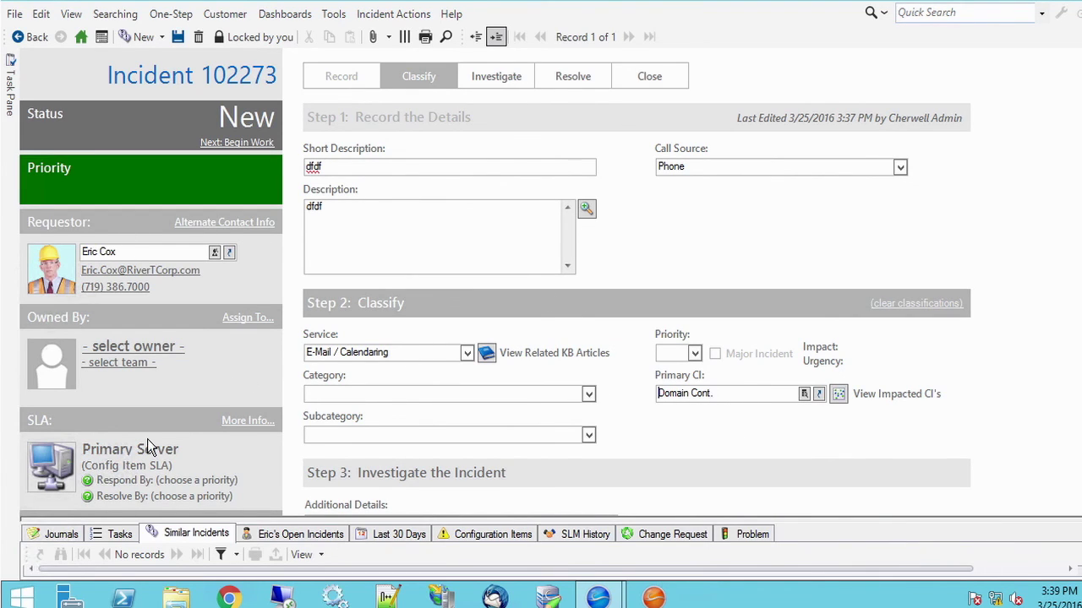
{"action": "scroll", "coordinate": [146, 444], "scroll_direction": "down", "scroll_amount": 3}
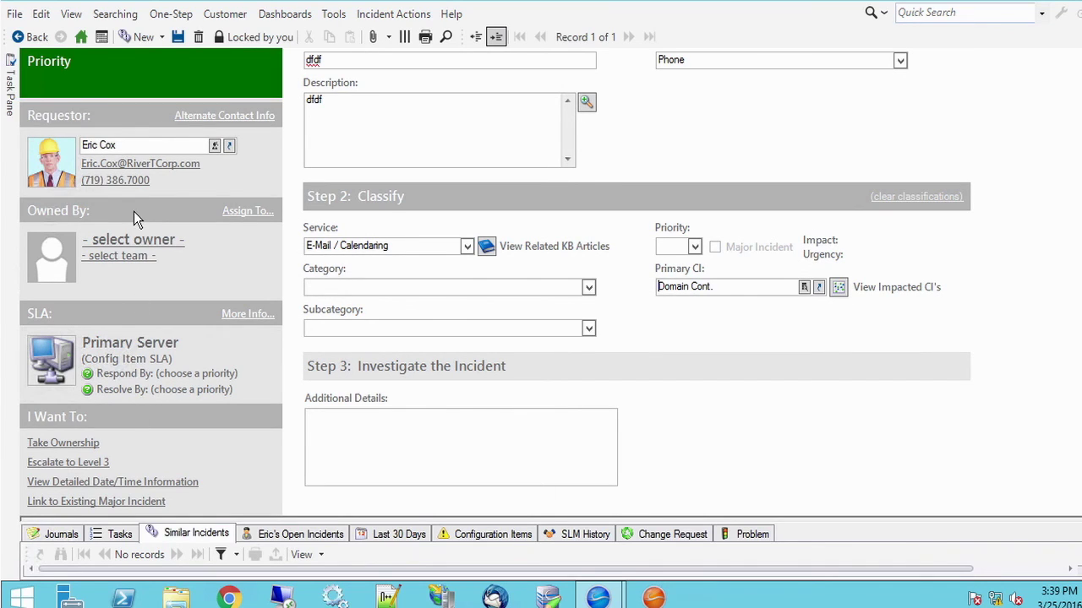